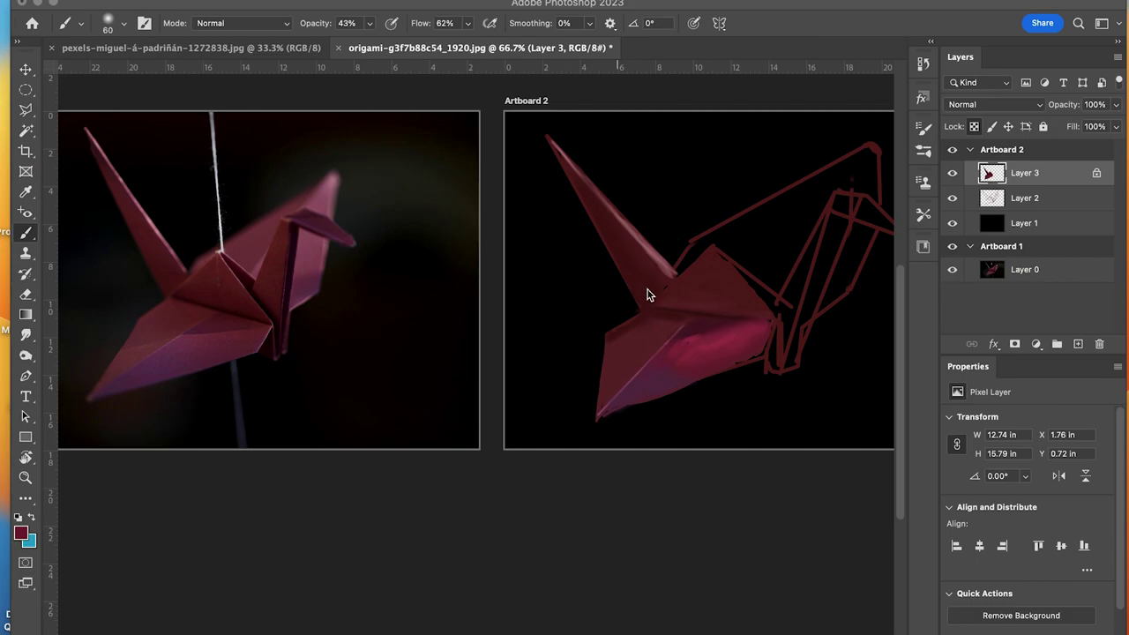
# - Sample a crimson tone from the reference crane and brush it over the painted crane's upper body fold
pyautogui.hscroll(3, 561, 340)
pyautogui.scroll(1, 561, 340)
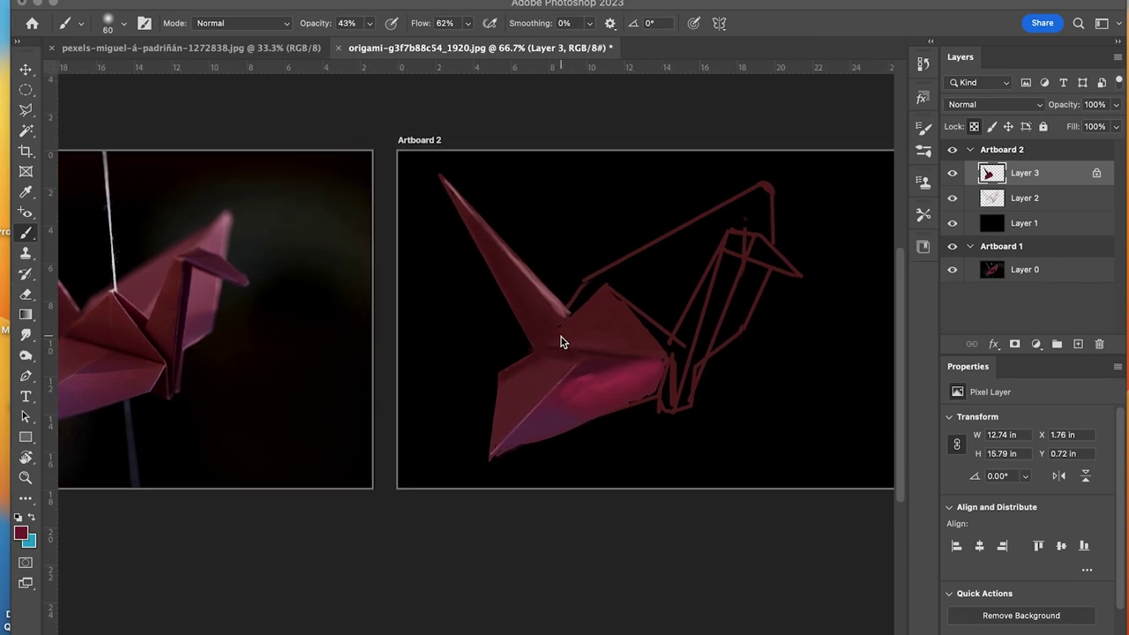
pyautogui.hscroll(-2, 561, 337)
pyautogui.scroll(-1, 561, 337)
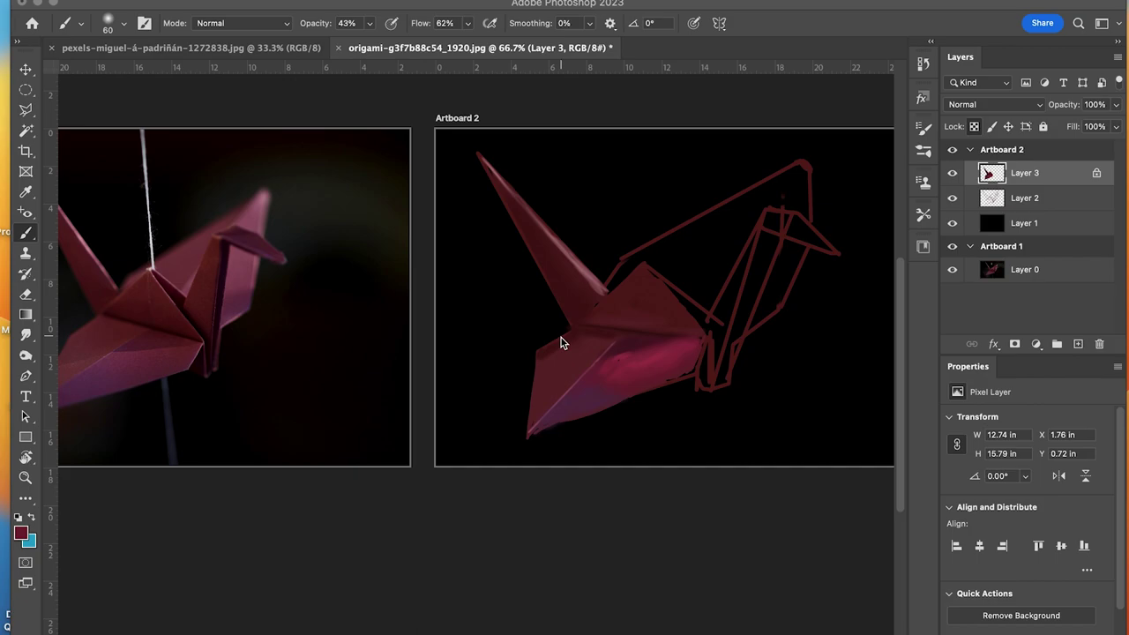
pyautogui.click(26, 194)
pyautogui.click(33, 238)
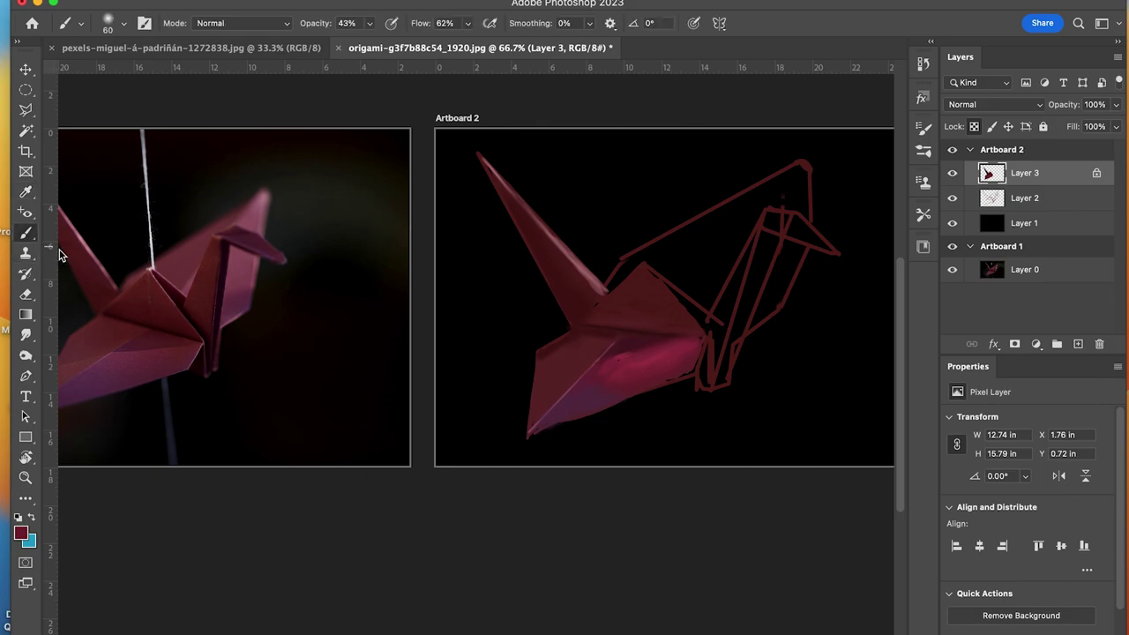
pyautogui.click(26, 193)
pyautogui.click(146, 284)
pyautogui.click(649, 360)
pyautogui.press('b')
pyautogui.moveTo(605, 305); pyautogui.dragTo(631, 291)
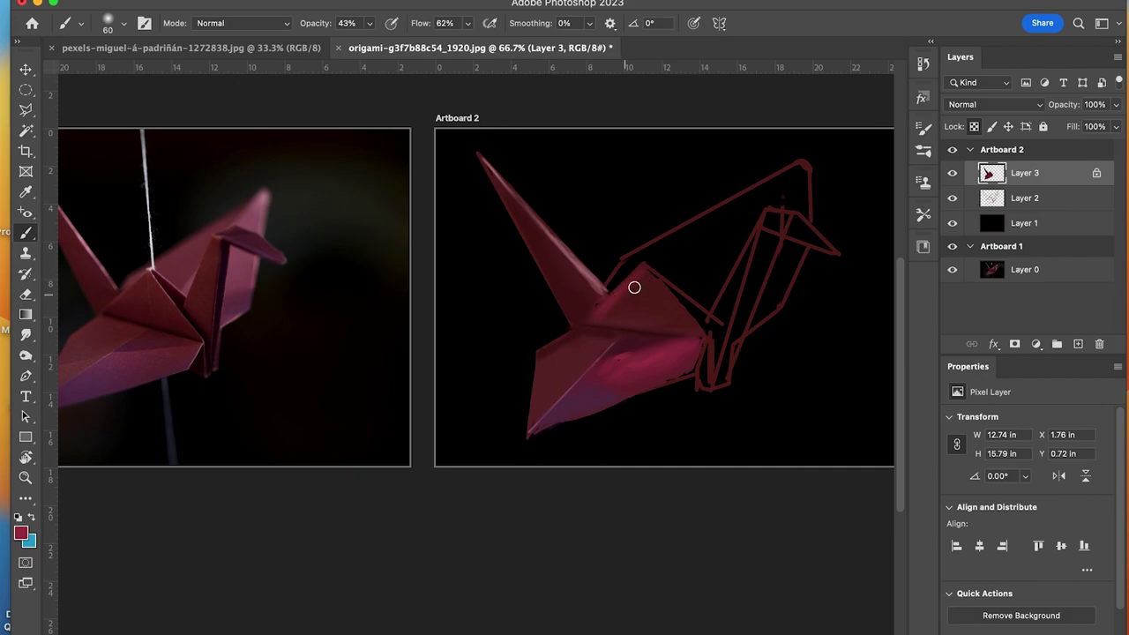
# - Unlock Layer 3's transparent pixels and paint the outer ridge of the body fold with a 20 px brush
pyautogui.press('[')
pyautogui.press('[')
pyautogui.press('[')
pyautogui.press('[')
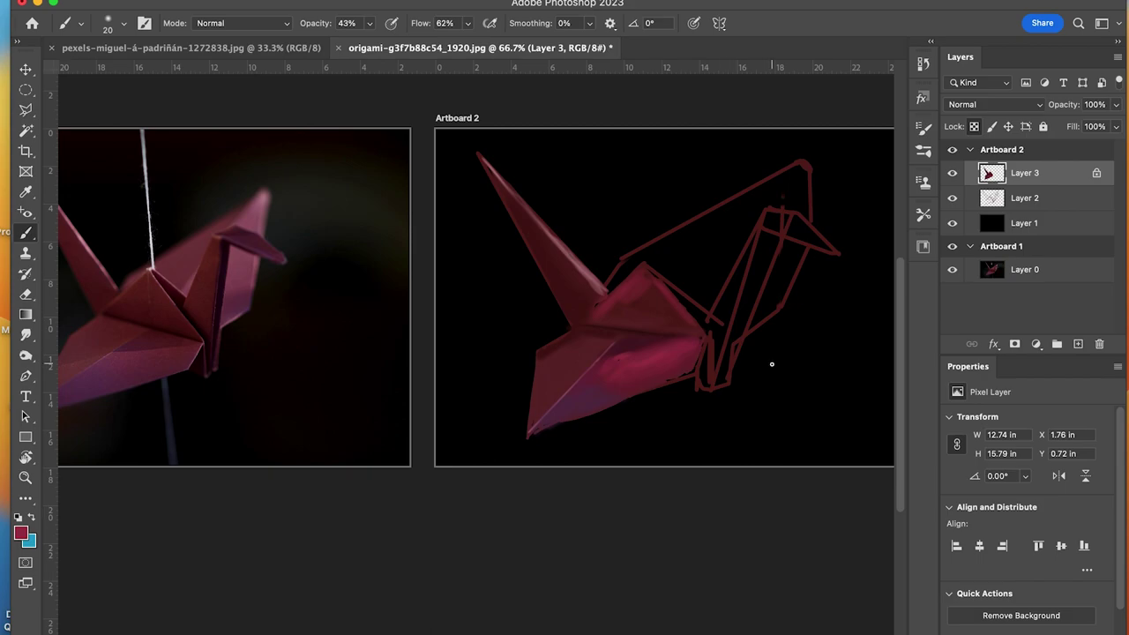
pyautogui.click(974, 127)
pyautogui.moveTo(653, 275); pyautogui.dragTo(721, 324)
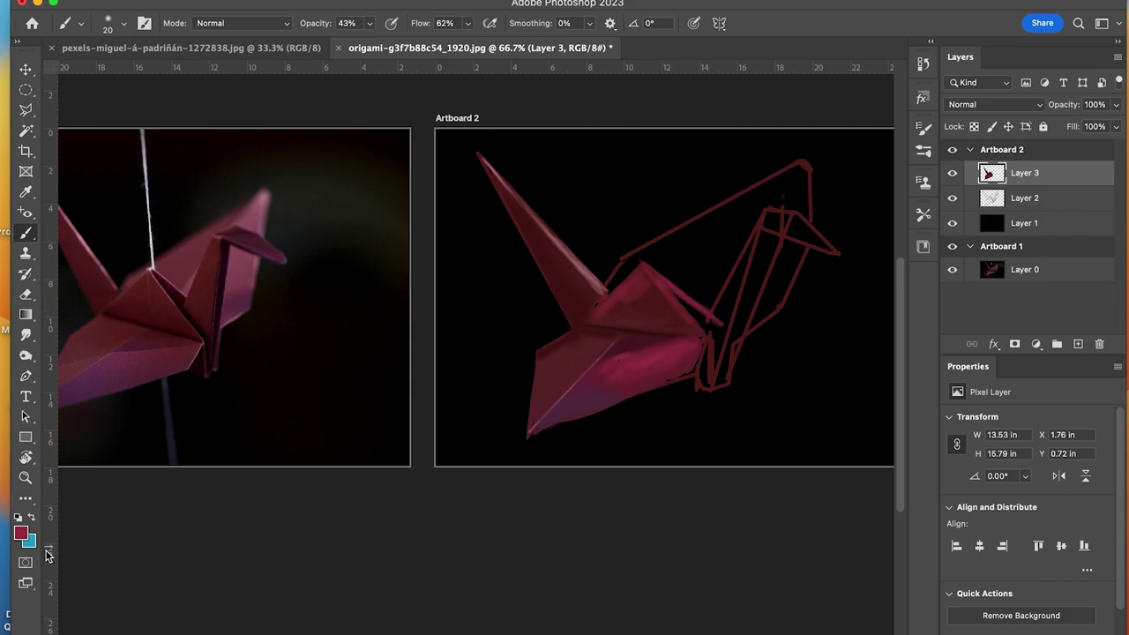
# - Set the foreground colour to light pink da7f92 and brush a highlight near the body fold's ridge
pyautogui.click(24, 534)
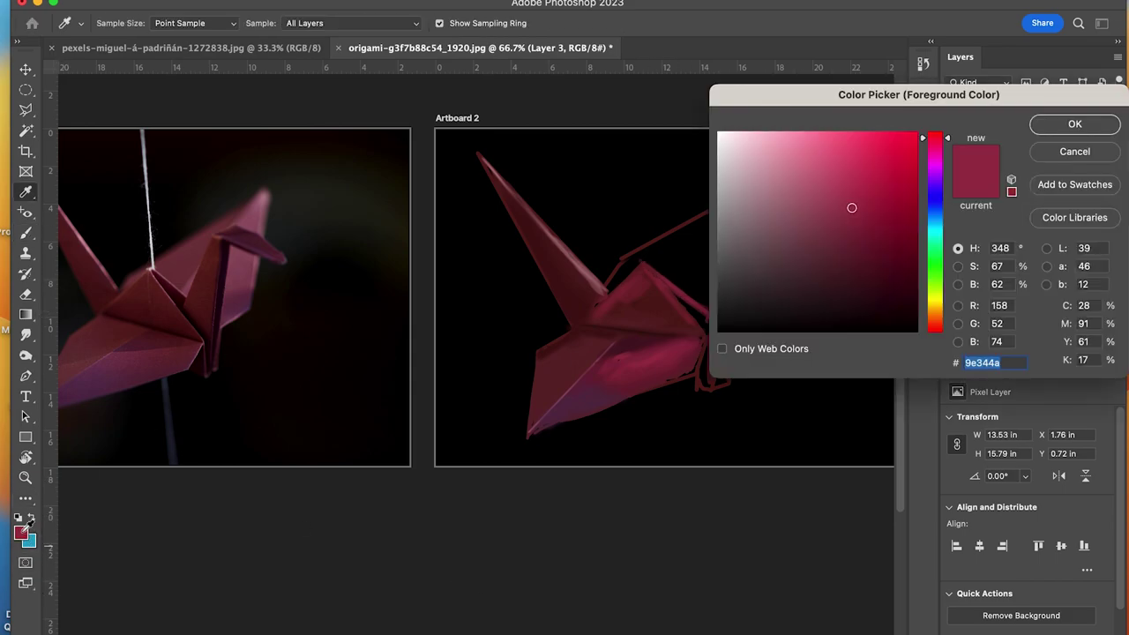
pyautogui.moveTo(854, 213); pyautogui.dragTo(802, 159)
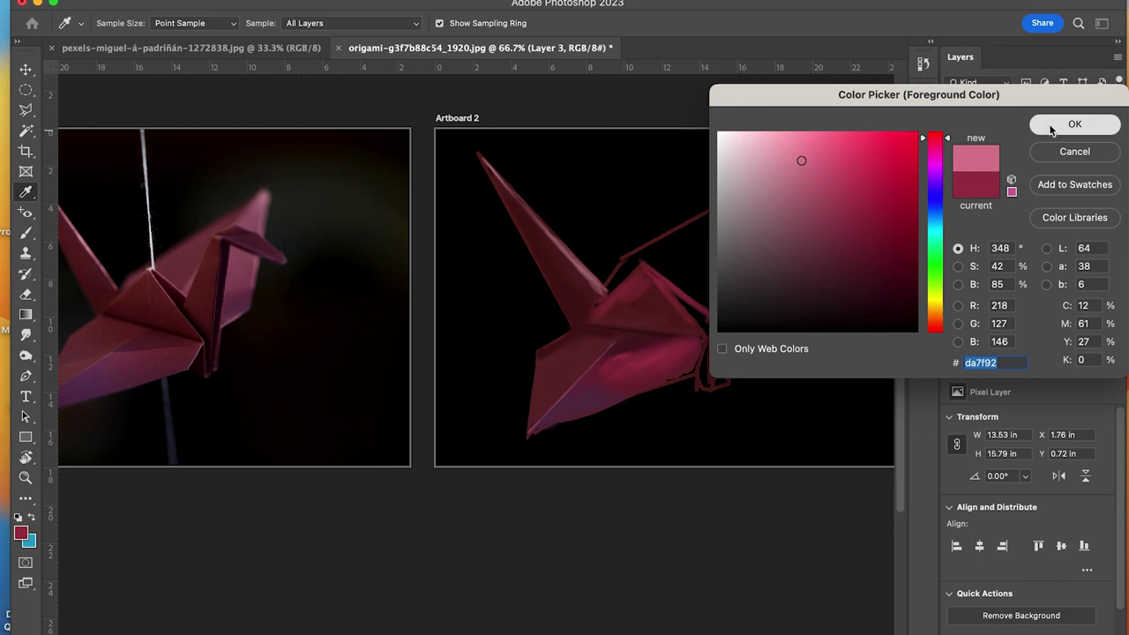
pyautogui.click(1069, 123)
pyautogui.moveTo(697, 303)
pyautogui.mouseDown()
pyautogui.moveTo(667, 282)
pyautogui.moveTo(708, 320)
pyautogui.moveTo(632, 315)
pyautogui.moveTo(643, 267)
pyautogui.moveTo(684, 317)
pyautogui.mouseUp()
# - Hide black Layer 1, sample the reference's darkest maroon, and paint shadows under the body ridge and along the neck at 73% opacity
pyautogui.click(952, 223)
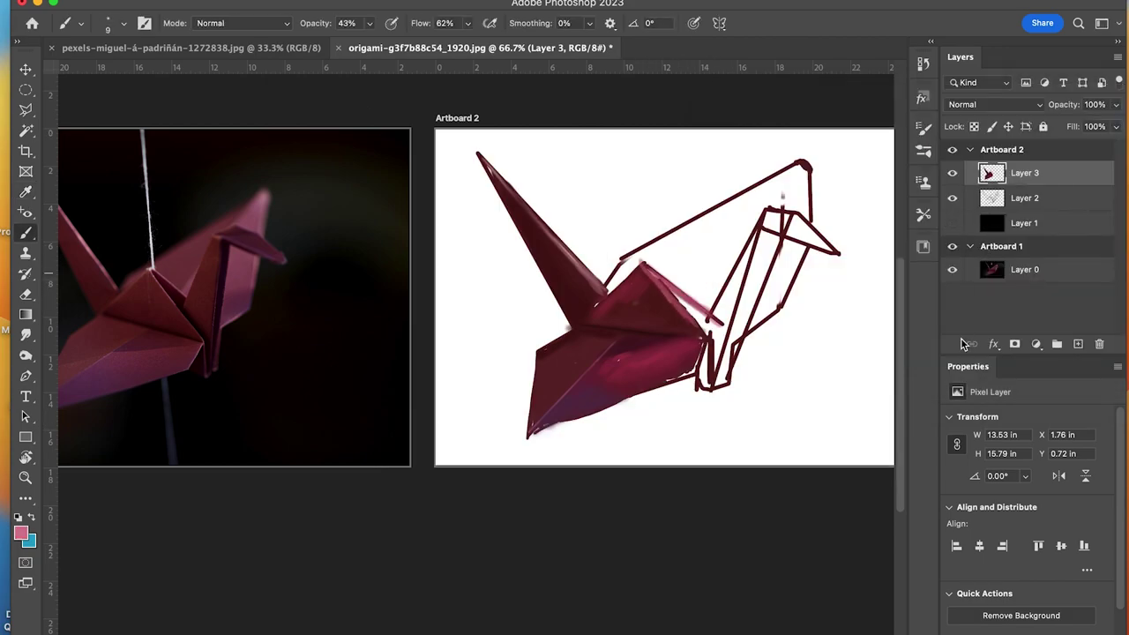
pyautogui.keyDown('alt'); pyautogui.click(182, 300); pyautogui.keyUp('alt')
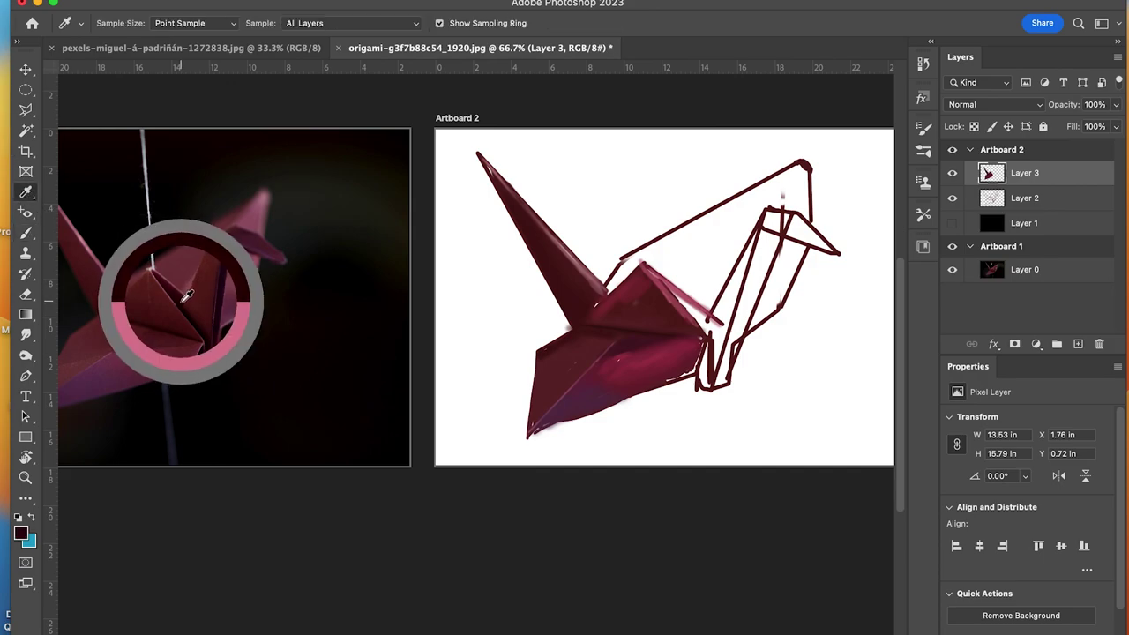
pyautogui.moveTo(676, 298)
pyautogui.mouseDown()
pyautogui.moveTo(694, 319)
pyautogui.moveTo(655, 280)
pyautogui.mouseUp()
pyautogui.press(']')
pyautogui.press(']')
pyautogui.press(']')
pyautogui.moveTo(371, 24); pyautogui.dragTo(397, 50)
pyautogui.moveTo(655, 280)
pyautogui.mouseDown()
pyautogui.moveTo(710, 338)
pyautogui.moveTo(718, 379)
pyautogui.moveTo(704, 339)
pyautogui.mouseUp()
pyautogui.moveTo(677, 294); pyautogui.dragTo(694, 311)
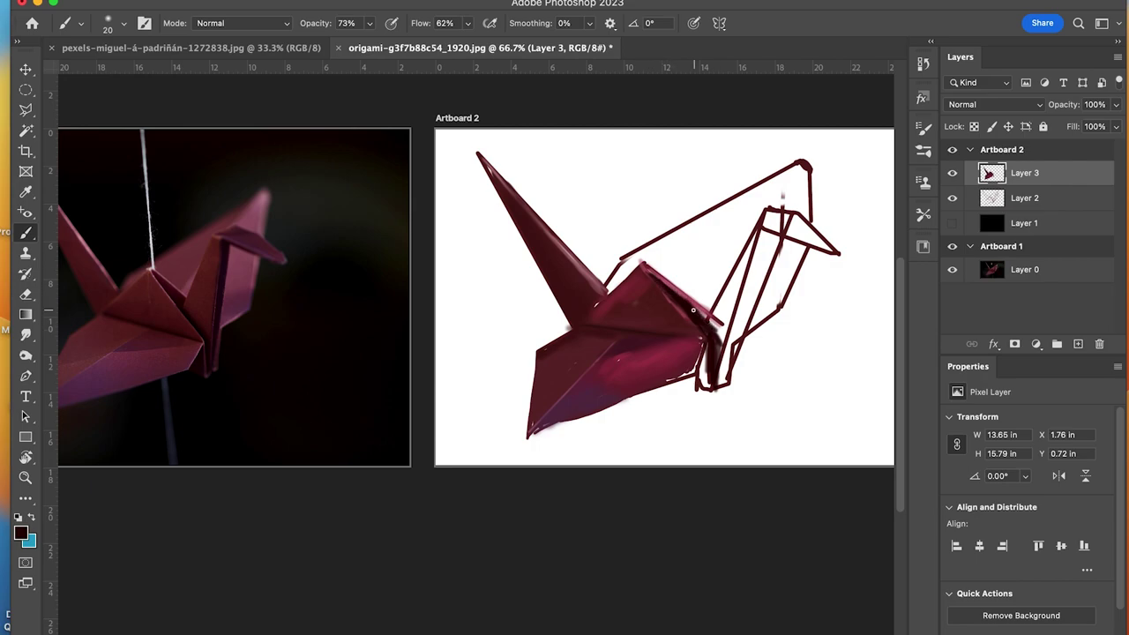
pyautogui.moveTo(769, 232)
pyautogui.mouseDown()
pyautogui.moveTo(718, 388)
pyautogui.moveTo(771, 247)
pyautogui.moveTo(748, 246)
pyautogui.moveTo(763, 231)
pyautogui.moveTo(779, 236)
pyautogui.moveTo(752, 297)
pyautogui.moveTo(745, 277)
pyautogui.moveTo(765, 251)
pyautogui.moveTo(719, 386)
pyautogui.moveTo(723, 370)
pyautogui.moveTo(678, 388)
pyautogui.mouseUp()
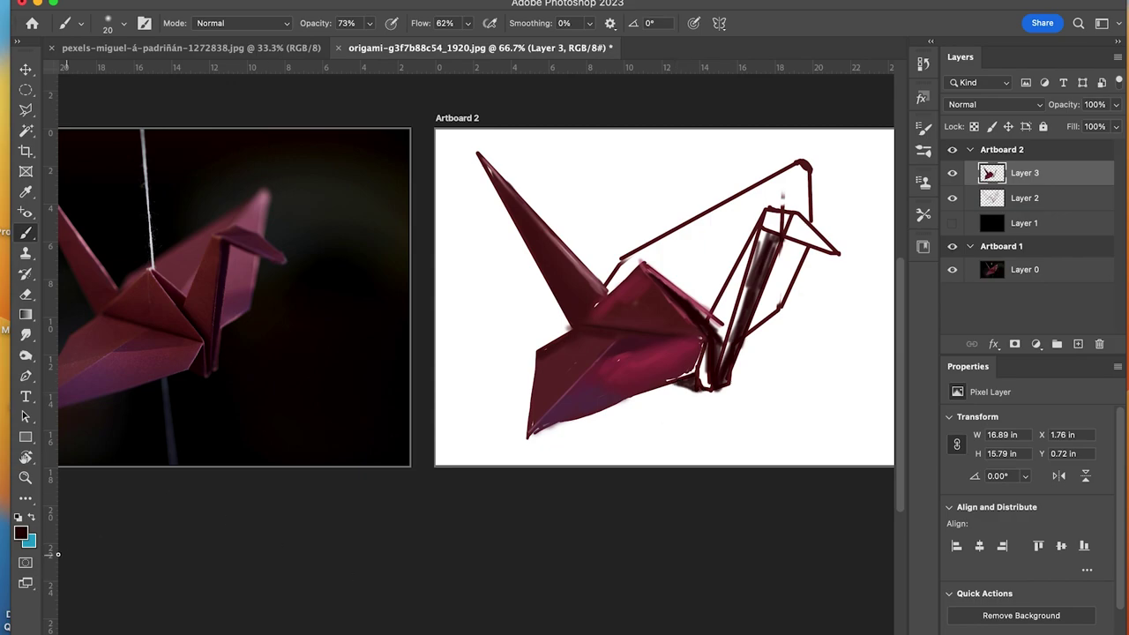
# - Set the foreground colour to dark red 741b1e, brush it along the ridge shadow, and smudge the shadow down to the neck base
pyautogui.click(21, 533)
pyautogui.moveTo(901, 285); pyautogui.dragTo(871, 240)
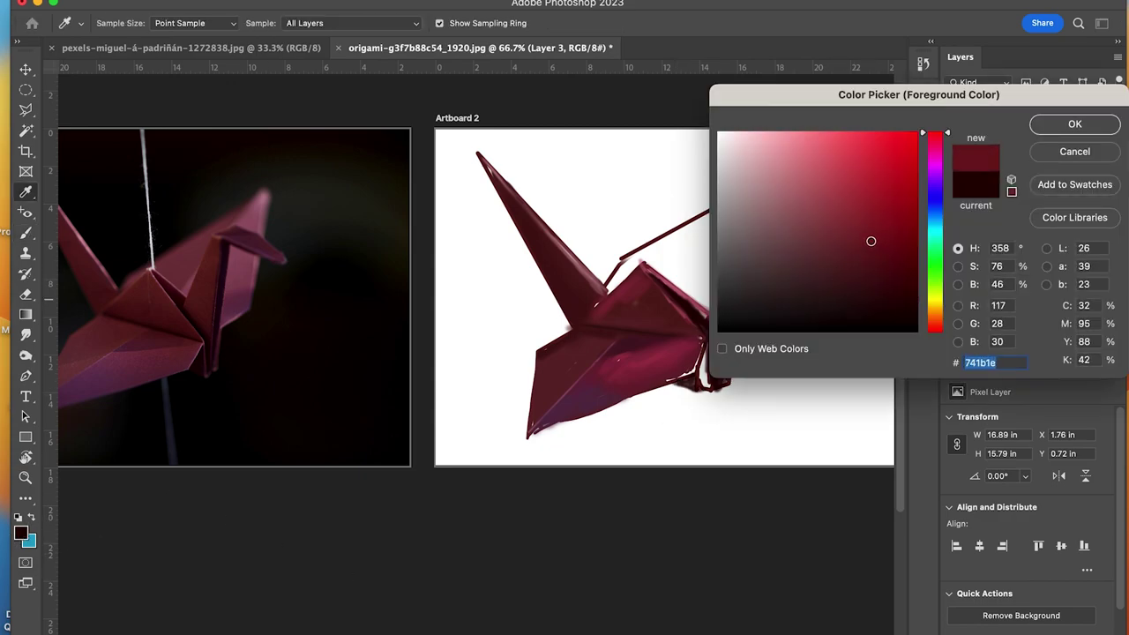
pyautogui.press('Return')
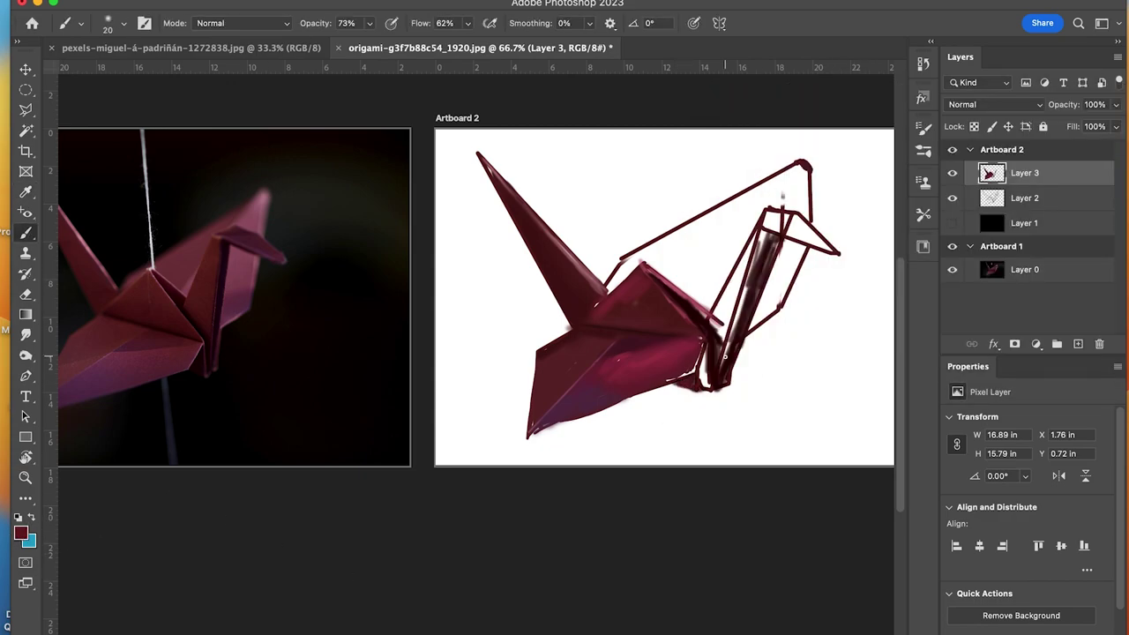
pyautogui.moveTo(663, 284); pyautogui.dragTo(706, 320)
pyautogui.click(24, 336)
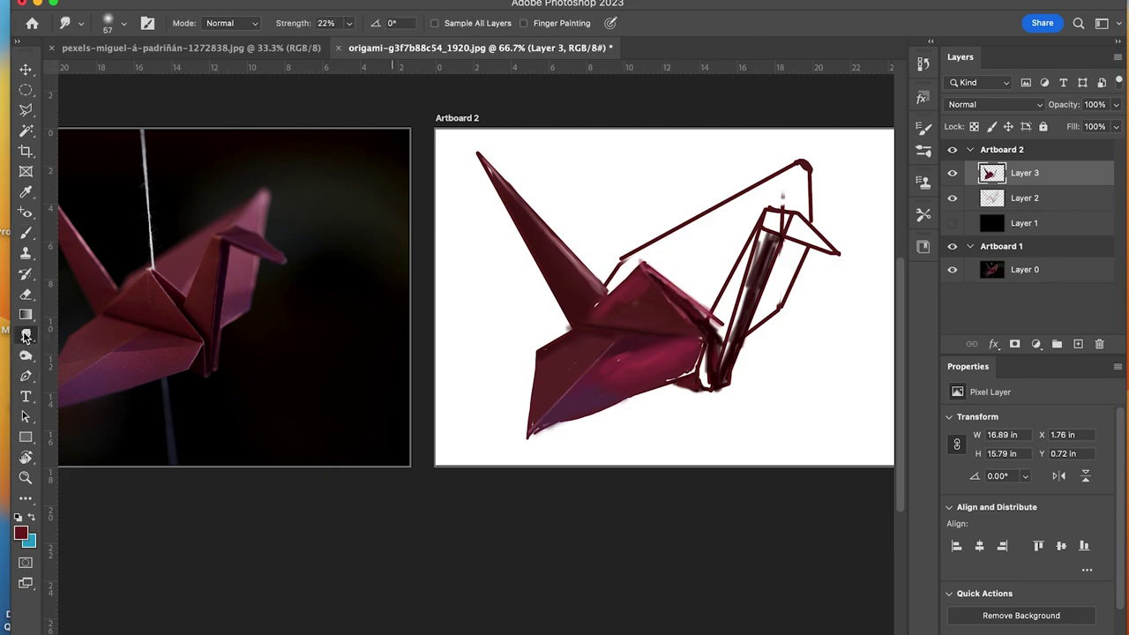
pyautogui.moveTo(665, 283)
pyautogui.mouseDown()
pyautogui.moveTo(707, 313)
pyautogui.moveTo(716, 379)
pyautogui.mouseUp()
# - Fill the crane's neck with dark red at 100% brush opacity, undoing the stray stroke at its base
pyautogui.press('b')
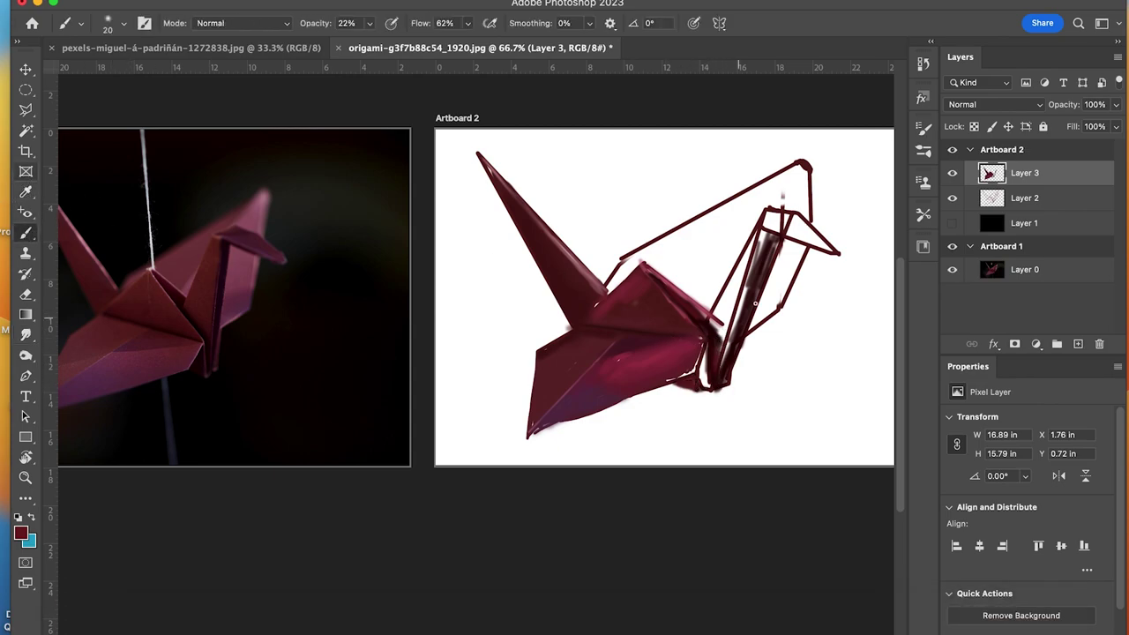
pyautogui.moveTo(726, 285); pyautogui.dragTo(739, 284)
pyautogui.moveTo(741, 268)
pyautogui.mouseDown()
pyautogui.moveTo(731, 300)
pyautogui.moveTo(732, 273)
pyautogui.mouseUp()
pyautogui.click(369, 23)
pyautogui.moveTo(369, 42); pyautogui.dragTo(426, 43)
pyautogui.moveTo(737, 274)
pyautogui.mouseDown()
pyautogui.moveTo(758, 244)
pyautogui.moveTo(716, 311)
pyautogui.moveTo(721, 335)
pyautogui.moveTo(756, 253)
pyautogui.mouseUp()
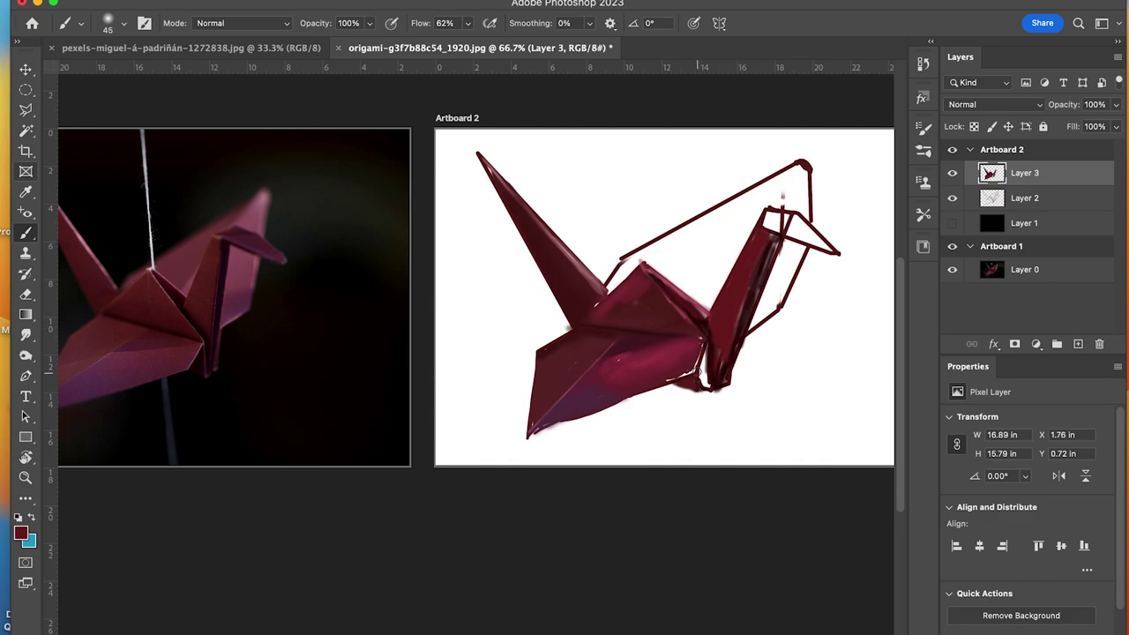
pyautogui.moveTo(701, 370); pyautogui.dragTo(710, 396)
pyautogui.press('super+z')
pyautogui.moveTo(734, 335); pyautogui.dragTo(765, 245)
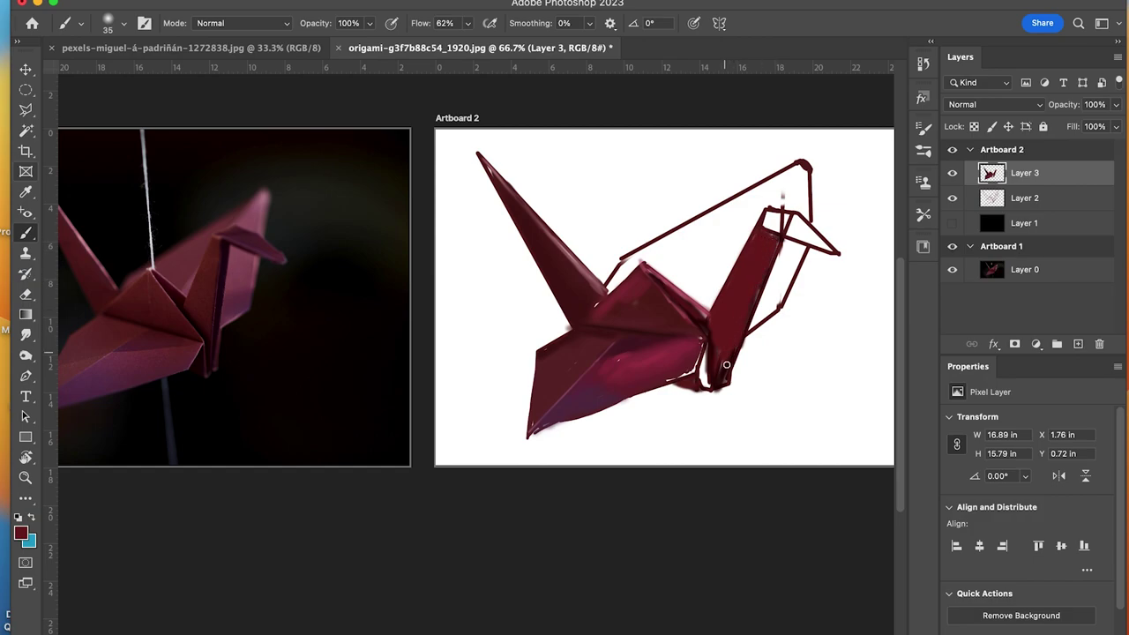
# - Sample a dark maroon and shade the neck's front edge from head to base with a 15 px brush at 70% opacity
pyautogui.press('i')
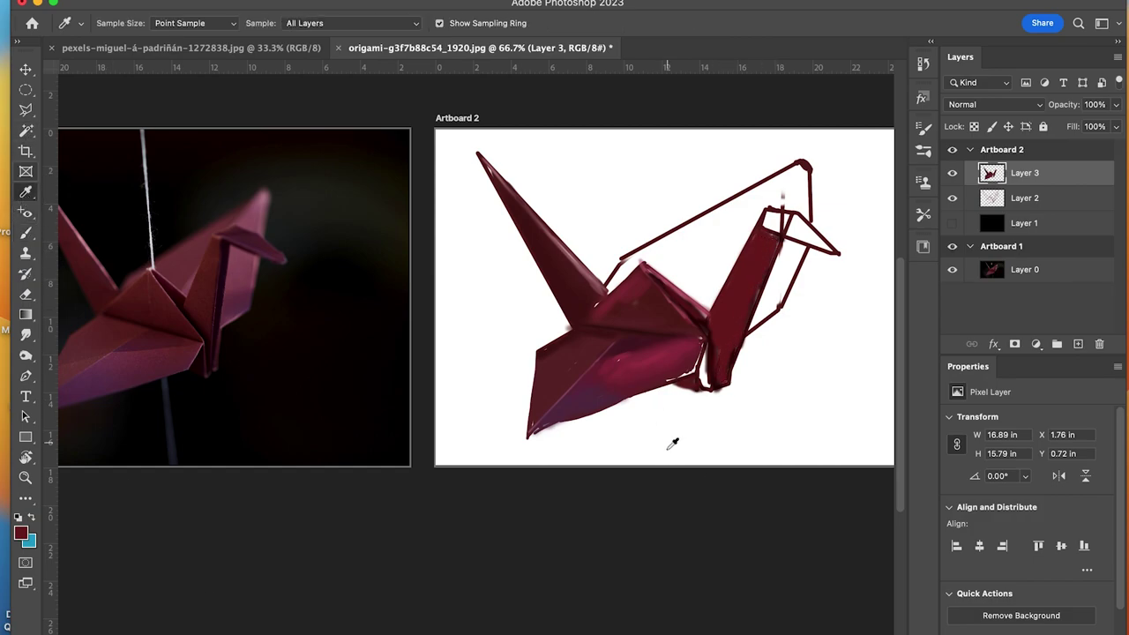
pyautogui.moveTo(653, 327); pyautogui.dragTo(704, 321)
pyautogui.press('b')
pyautogui.moveTo(772, 252); pyautogui.dragTo(728, 381)
pyautogui.press('[')
pyautogui.moveTo(369, 23); pyautogui.dragTo(360, 56)
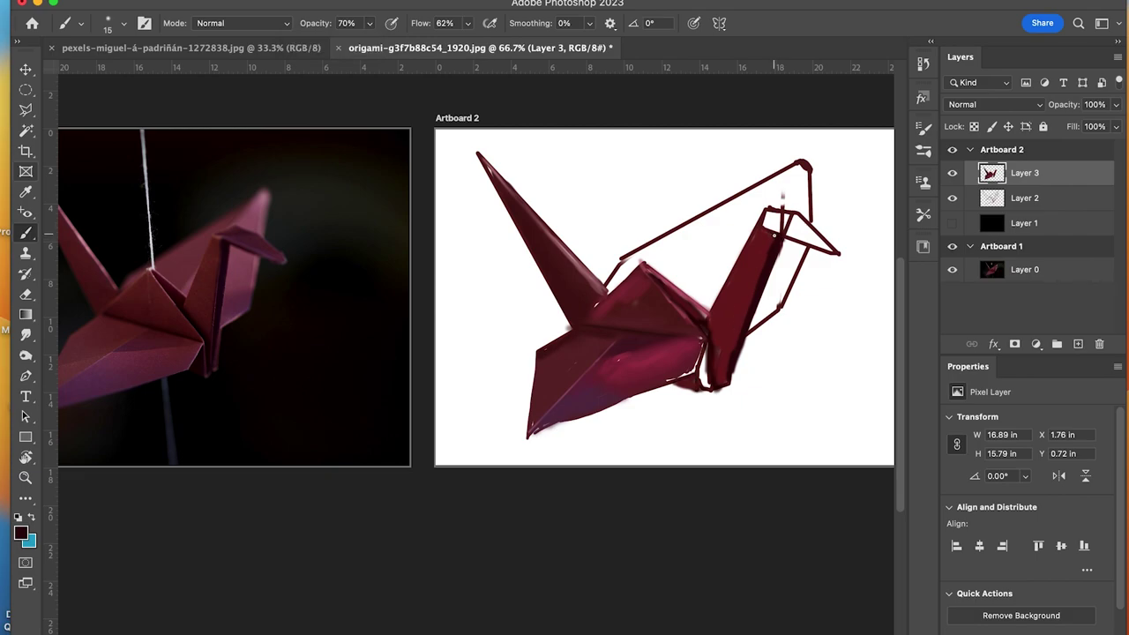
pyautogui.moveTo(760, 271); pyautogui.dragTo(732, 360)
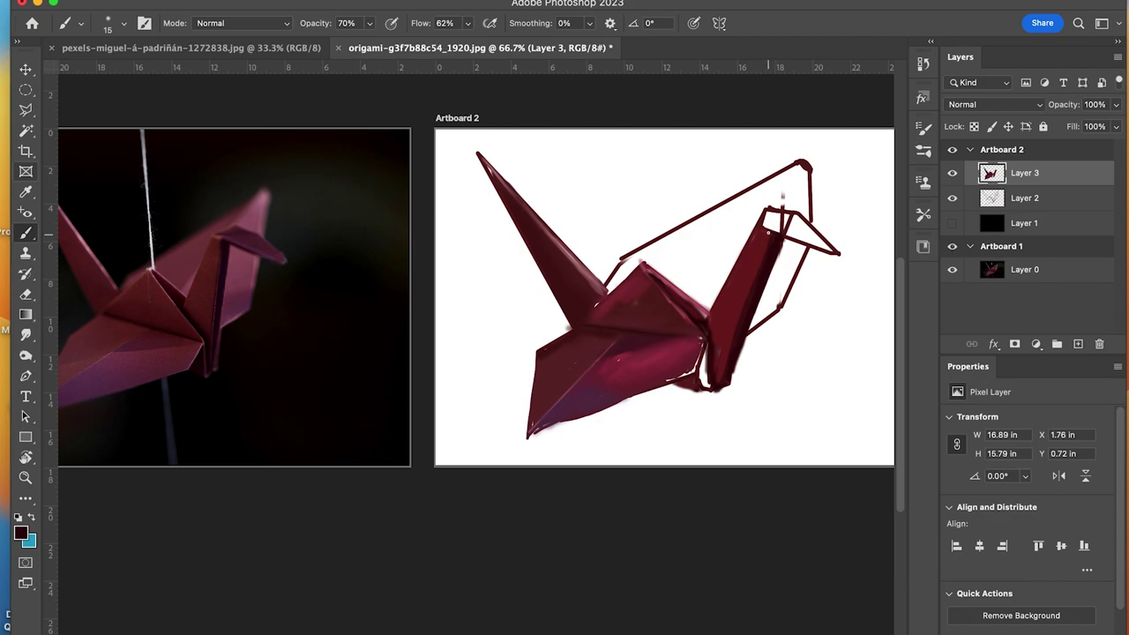
pyautogui.moveTo(768, 233); pyautogui.dragTo(716, 385)
# - Sample the reference neck's red, lock Layer 3's transparent pixels, and refine the neck's tones with lighter and darker reds
pyautogui.keyDown('alt'); pyautogui.click(210, 260); pyautogui.keyUp('alt')
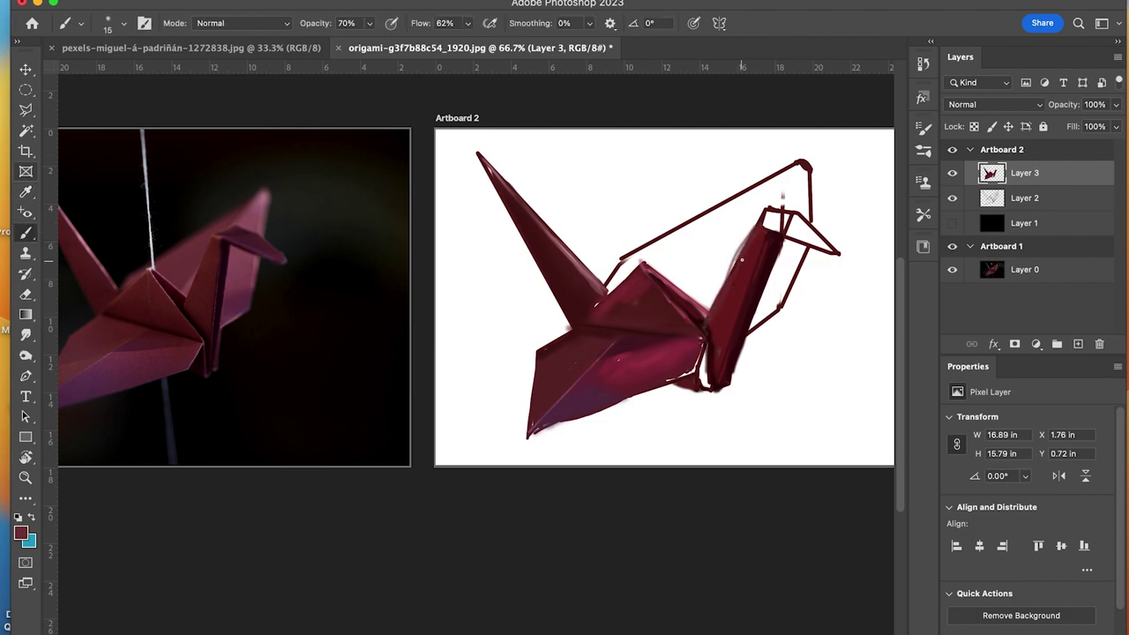
pyautogui.click(974, 126)
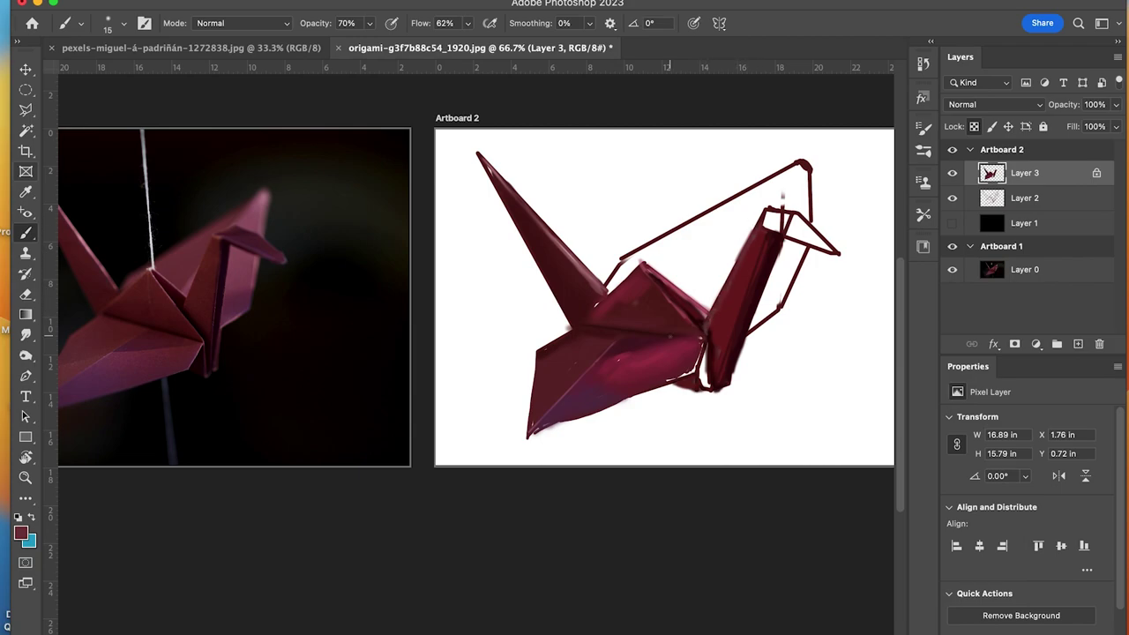
pyautogui.click(21, 533)
pyautogui.click(824, 181)
pyautogui.click(1077, 129)
pyautogui.keyDown('alt'); pyautogui.click(712, 335); pyautogui.keyUp('alt')
pyautogui.press(']')
pyautogui.press(']')
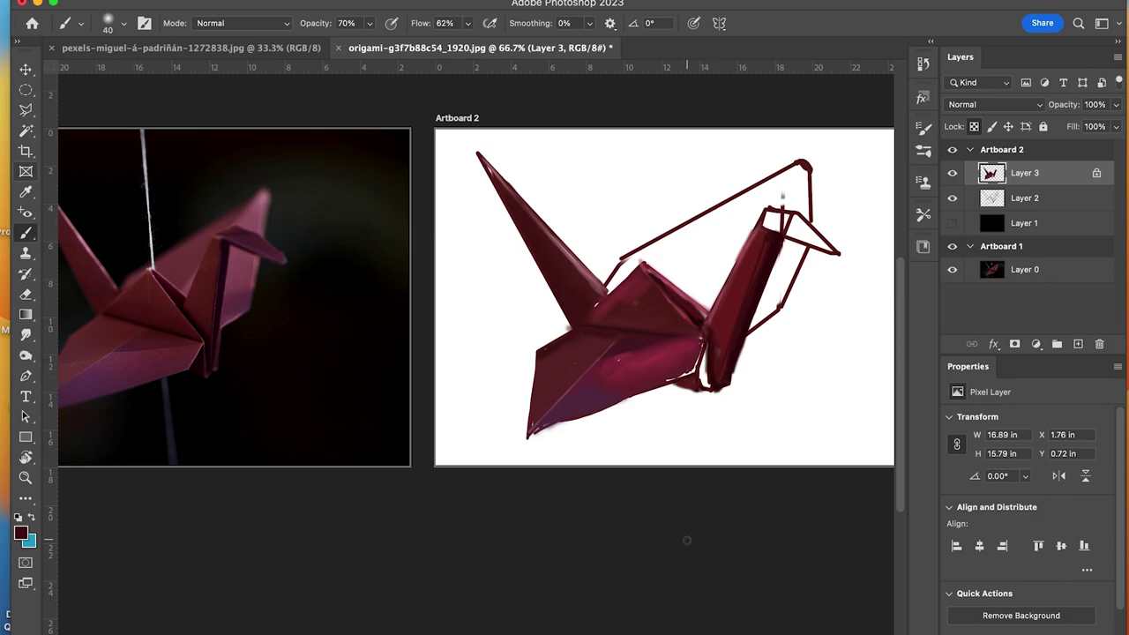
# - Paint the rear wing on a new layer beneath Layer 3, using its sampled reference colour, an 80 px brush and 100% opacity
pyautogui.click(25, 192)
pyautogui.click(184, 267)
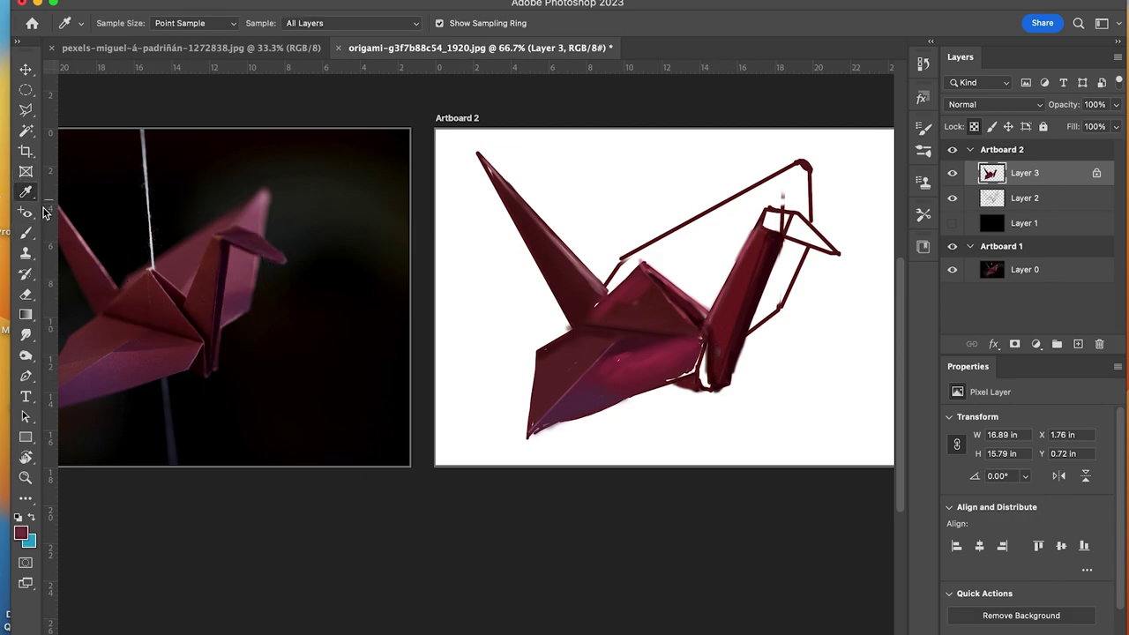
pyautogui.click(26, 232)
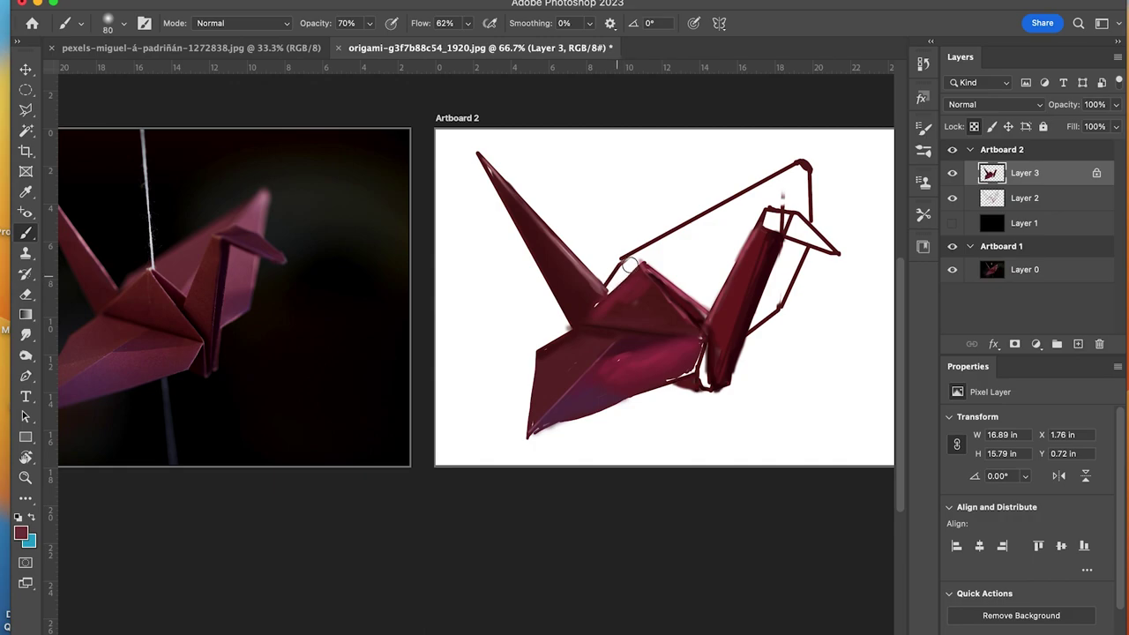
pyautogui.click(974, 127)
pyautogui.click(1046, 210)
pyautogui.click(1078, 344)
pyautogui.moveTo(646, 283)
pyautogui.mouseDown()
pyautogui.moveTo(657, 256)
pyautogui.moveTo(619, 245)
pyautogui.mouseUp()
pyautogui.moveTo(369, 23); pyautogui.dragTo(390, 42)
pyautogui.moveTo(620, 275)
pyautogui.mouseDown()
pyautogui.moveTo(653, 251)
pyautogui.moveTo(701, 319)
pyautogui.moveTo(688, 287)
pyautogui.moveTo(747, 198)
pyautogui.moveTo(794, 170)
pyautogui.mouseUp()
pyautogui.press('super+z')
pyautogui.moveTo(672, 277)
pyautogui.mouseDown()
pyautogui.moveTo(656, 250)
pyautogui.moveTo(671, 235)
pyautogui.moveTo(724, 257)
pyautogui.moveTo(751, 208)
pyautogui.moveTo(712, 262)
pyautogui.moveTo(752, 196)
pyautogui.moveTo(760, 220)
pyautogui.moveTo(774, 194)
pyautogui.mouseUp()
# - On Layer 3, fill the top of the crane's head with its sampled reference colour using a 30 px brush
pyautogui.click(993, 177)
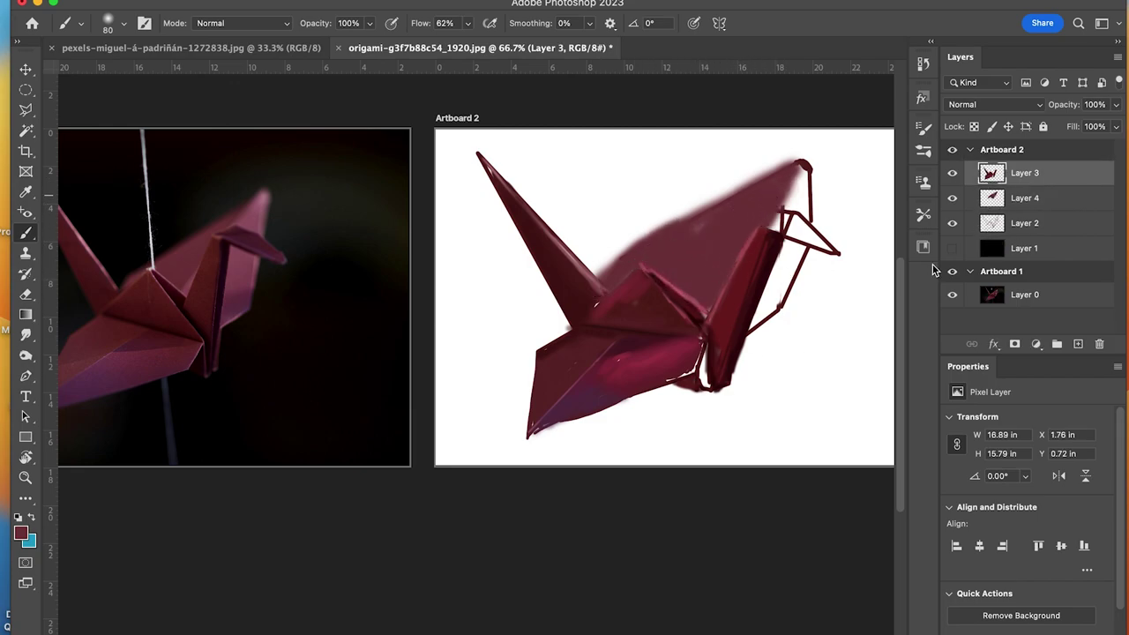
pyautogui.keyDown('alt'); pyautogui.click(237, 234); pyautogui.keyUp('alt')
pyautogui.press('[')
pyautogui.press('[')
pyautogui.press('[')
pyautogui.moveTo(780, 215)
pyautogui.mouseDown()
pyautogui.moveTo(792, 212)
pyautogui.moveTo(769, 227)
pyautogui.moveTo(791, 214)
pyautogui.mouseUp()
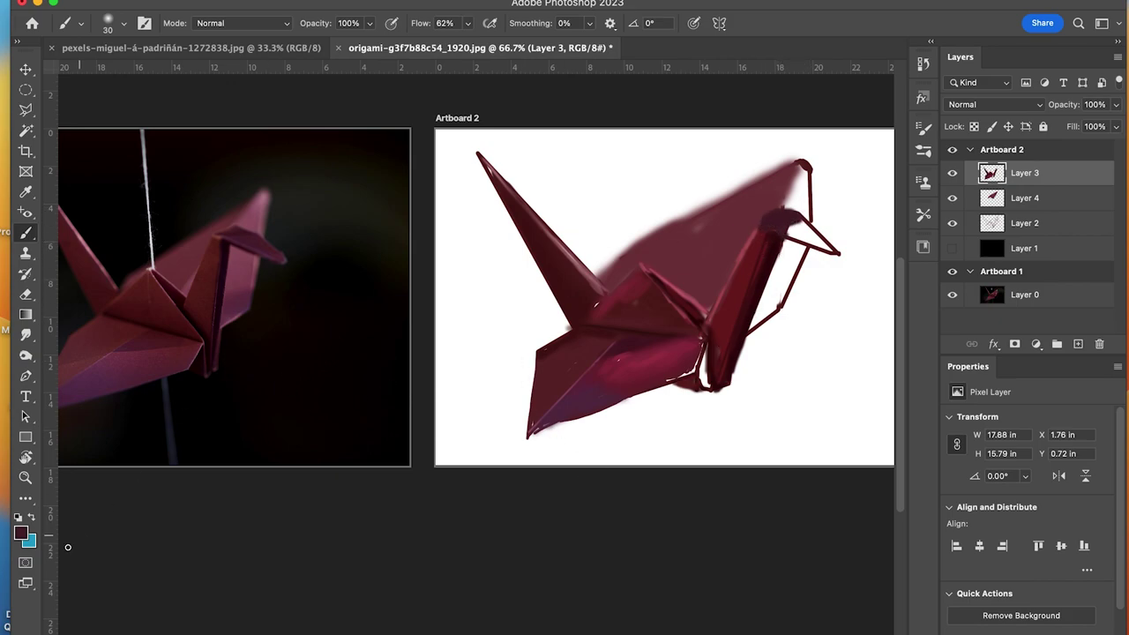
# - Darken the head with colour 43111d, and fill the beak with its sampled reference tone using a 15 px brush
pyautogui.click(24, 540)
pyautogui.click(865, 276)
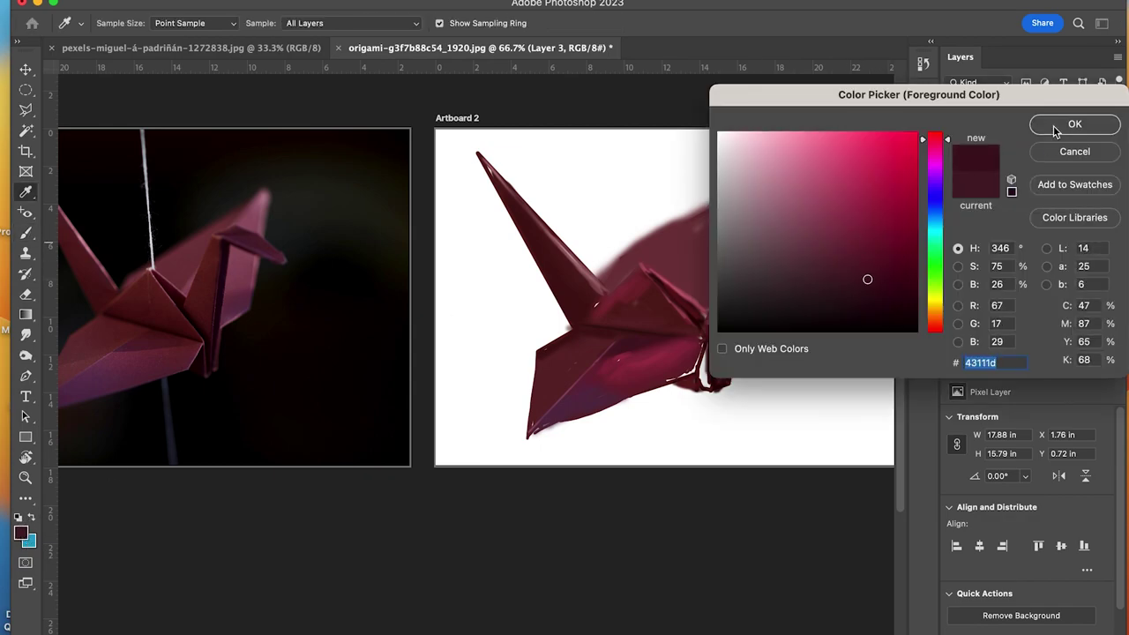
pyautogui.click(1074, 124)
pyautogui.press('[')
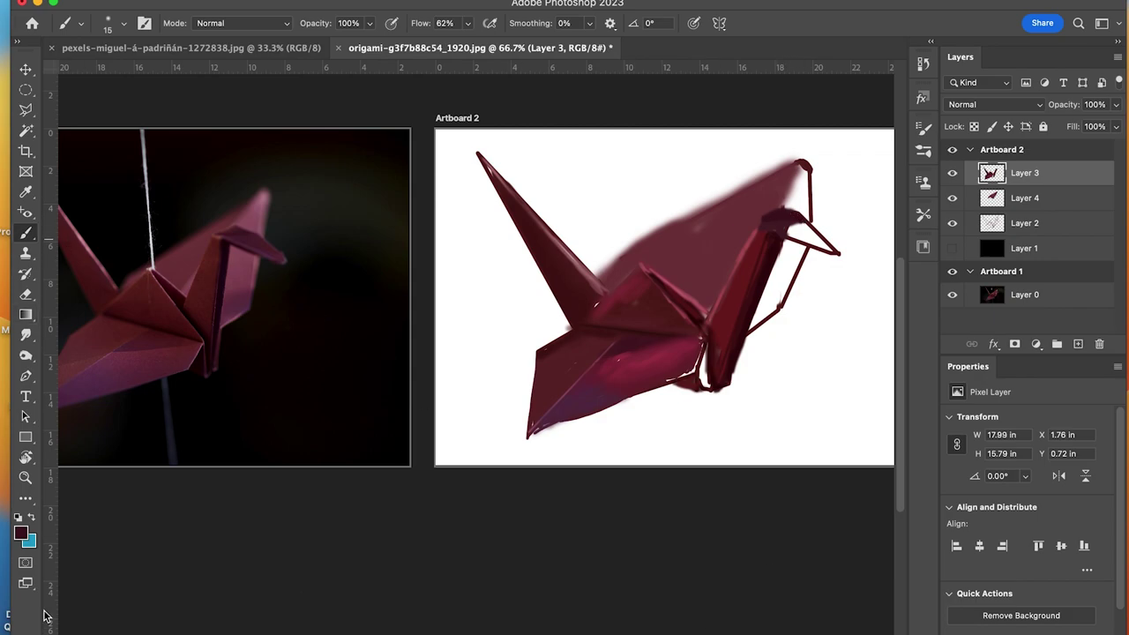
pyautogui.keyDown('alt'); pyautogui.click(276, 232); pyautogui.keyUp('alt')
pyautogui.moveTo(782, 231); pyautogui.dragTo(816, 238)
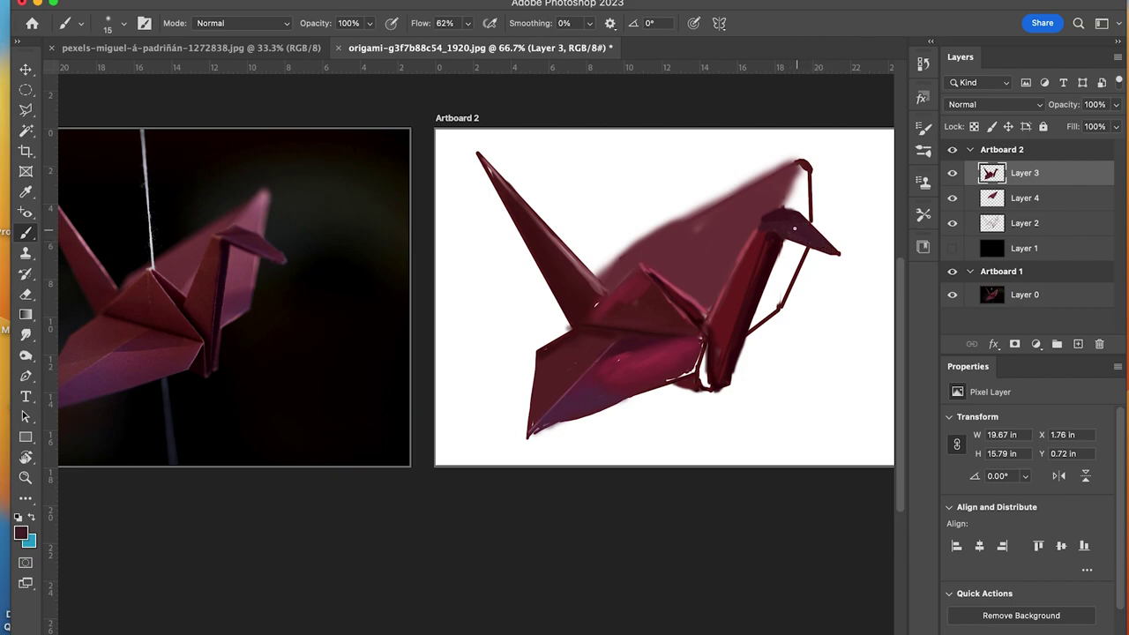
# - Sample a near-black maroon from the reference's neck base and fill the white gap between the front wing and neck
pyautogui.press('i')
pyautogui.click(205, 354)
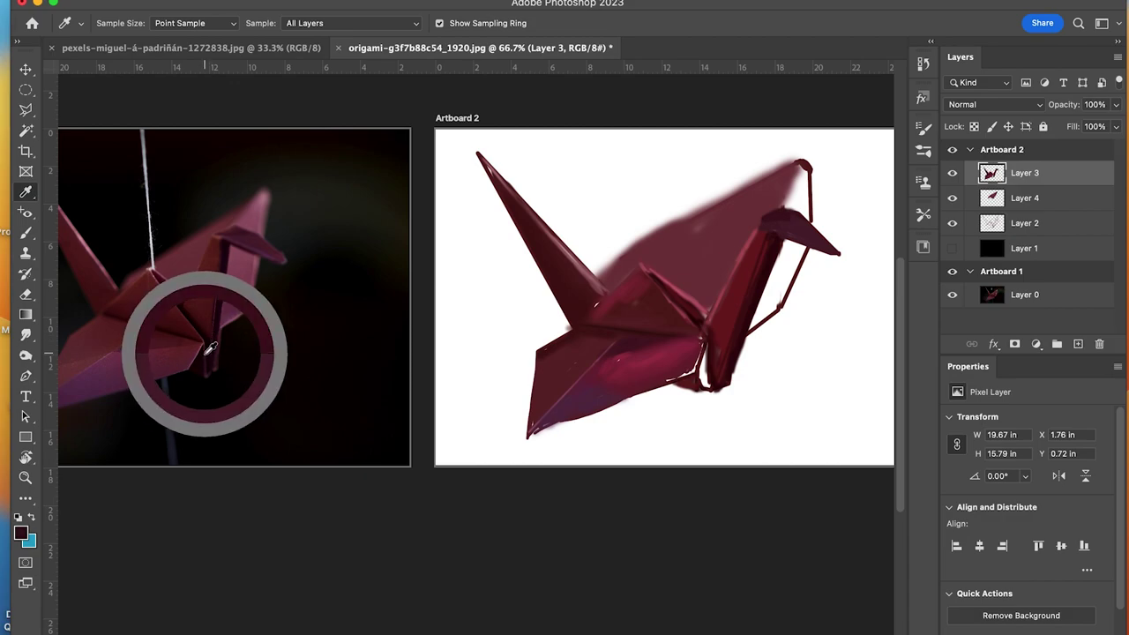
pyautogui.click(27, 232)
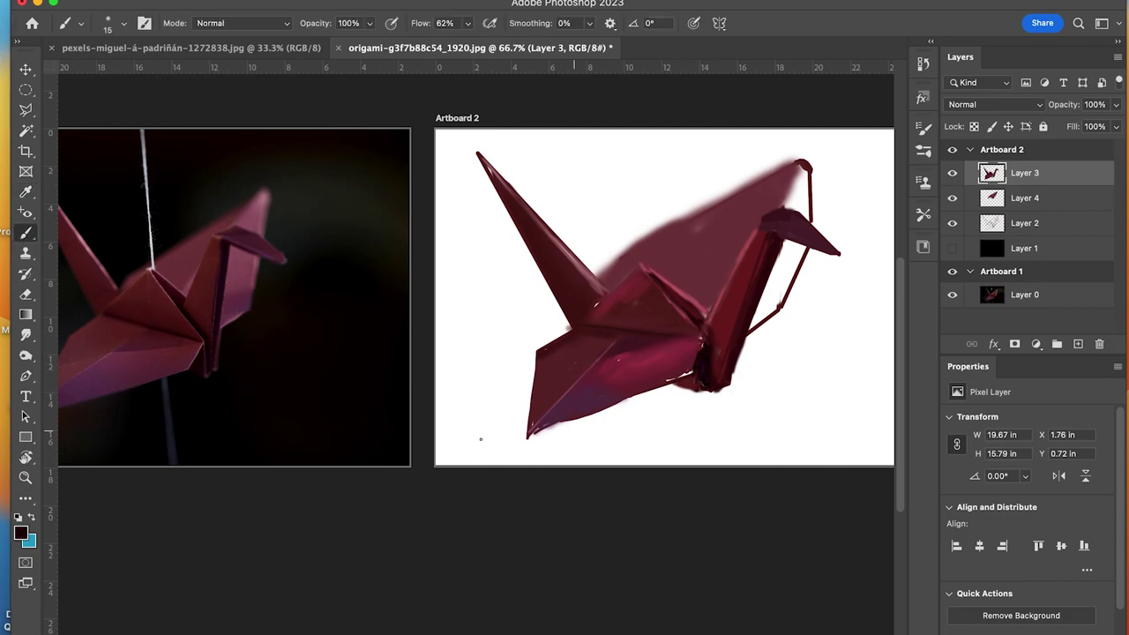
# - Cover the front wing's lower edge near the neck with its sampled crimson and ready the Smudge tool at 22% strength
pyautogui.keyDown('alt'); pyautogui.click(667, 362); pyautogui.keyUp('alt')
pyautogui.moveTo(693, 375)
pyautogui.mouseDown()
pyautogui.moveTo(708, 364)
pyautogui.moveTo(679, 376)
pyautogui.mouseUp()
pyautogui.click(25, 335)
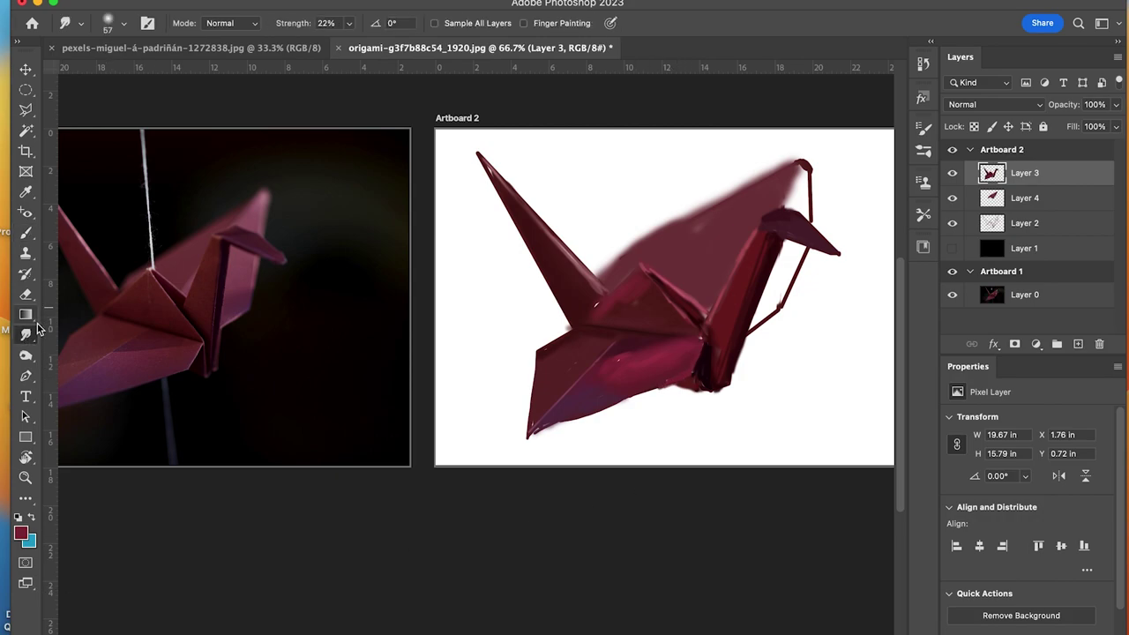
# - On Layer 4, fill the unpainted part of the rear wing behind the head and neck with its sampled maroon using a 70 px brush
pyautogui.click(1024, 198)
pyautogui.click(25, 191)
pyautogui.click(25, 233)
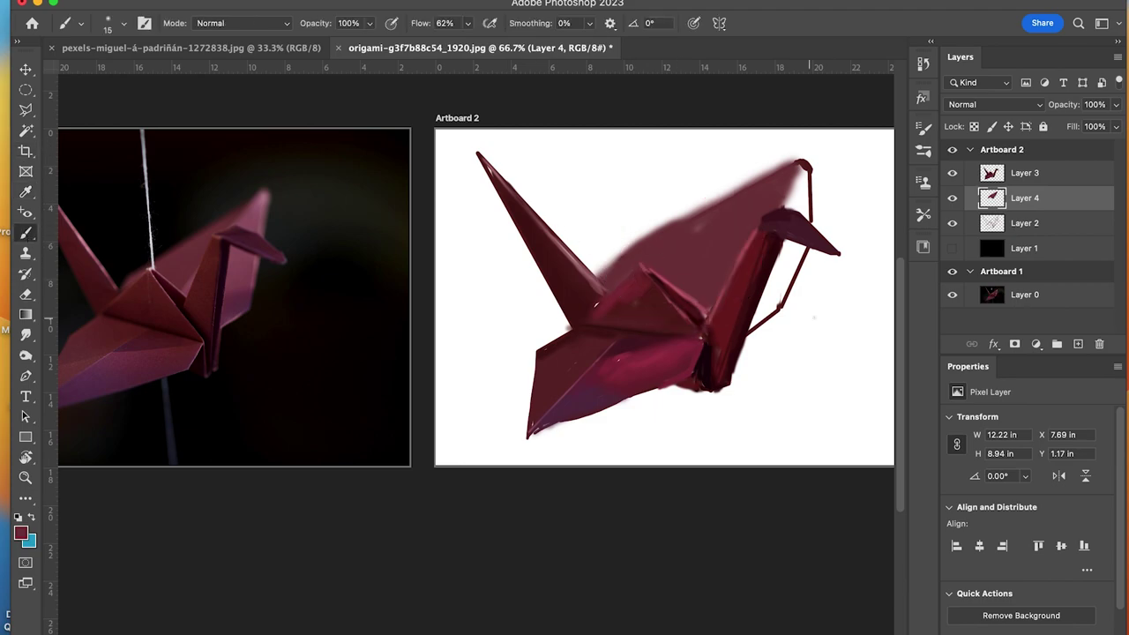
pyautogui.press(']')
pyautogui.press(']')
pyautogui.press(']')
pyautogui.press(']')
pyautogui.press(']')
pyautogui.press(']')
pyautogui.press(']')
pyautogui.press(']')
pyautogui.press(']')
pyautogui.moveTo(779, 275)
pyautogui.mouseDown()
pyautogui.moveTo(793, 171)
pyautogui.moveTo(786, 269)
pyautogui.moveTo(798, 251)
pyautogui.moveTo(748, 321)
pyautogui.moveTo(805, 219)
pyautogui.mouseUp()
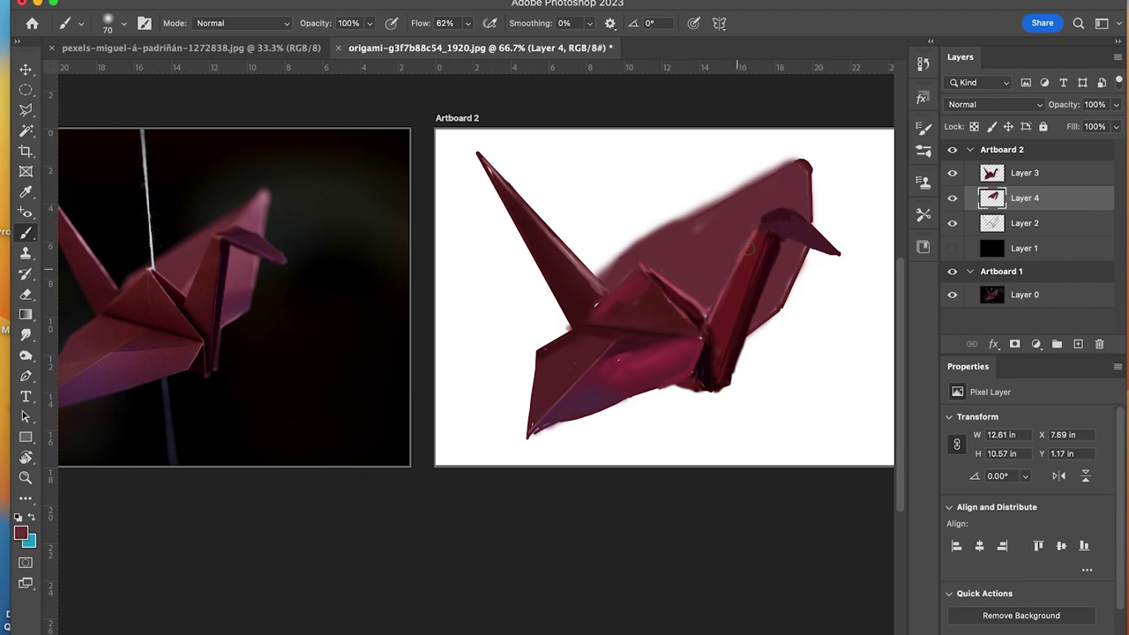
# - Lock the transparent pixels of Layer 4 and sample a lighter rear-wing tone from the reference photo
pyautogui.click(1006, 177)
pyautogui.click(30, 334)
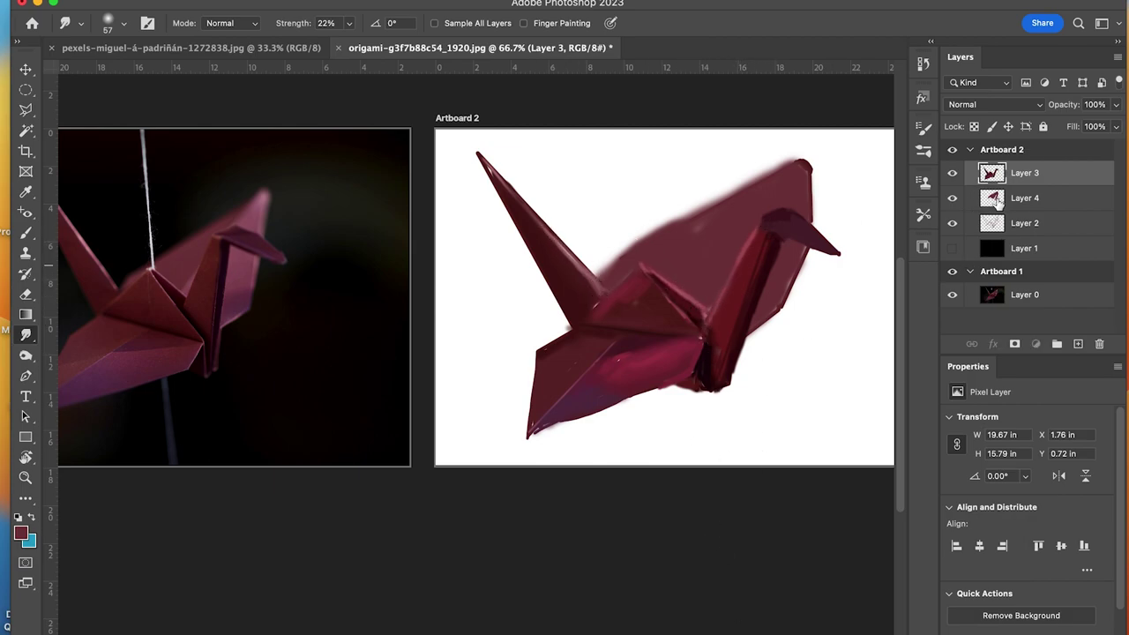
pyautogui.click(1002, 203)
pyautogui.click(25, 192)
pyautogui.click(974, 126)
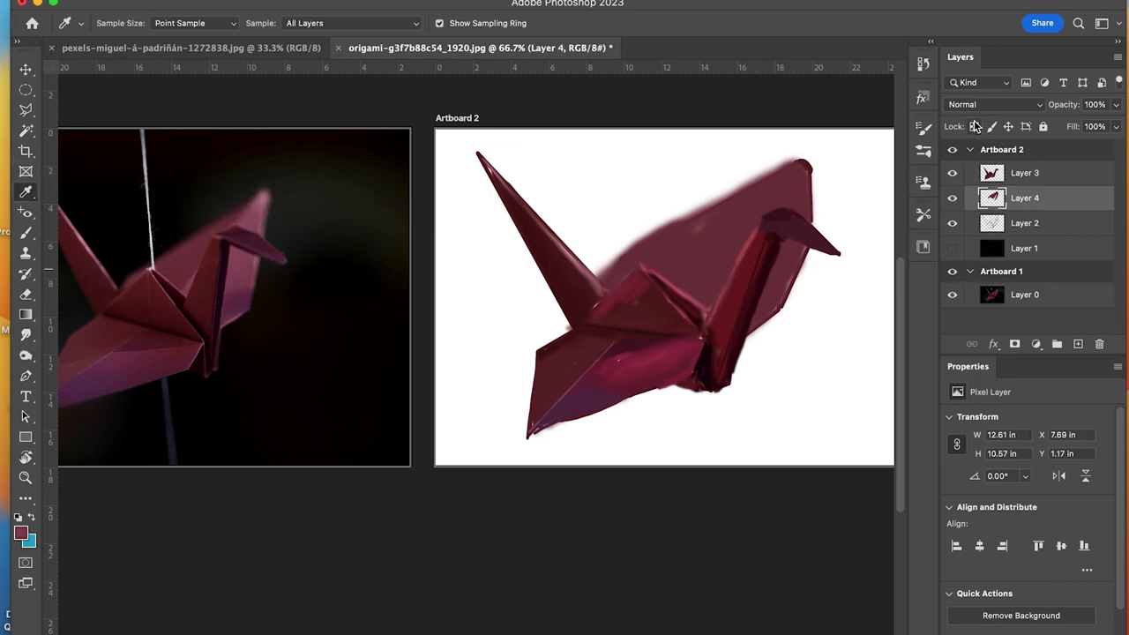
# - Try to paint the rear wing's crease freehand from its tip toward the body with a 30 px brush
pyautogui.click(26, 232)
pyautogui.press('[')
pyautogui.press('[')
pyautogui.press('[')
pyautogui.press('[')
pyautogui.moveTo(797, 162); pyautogui.dragTo(691, 290)
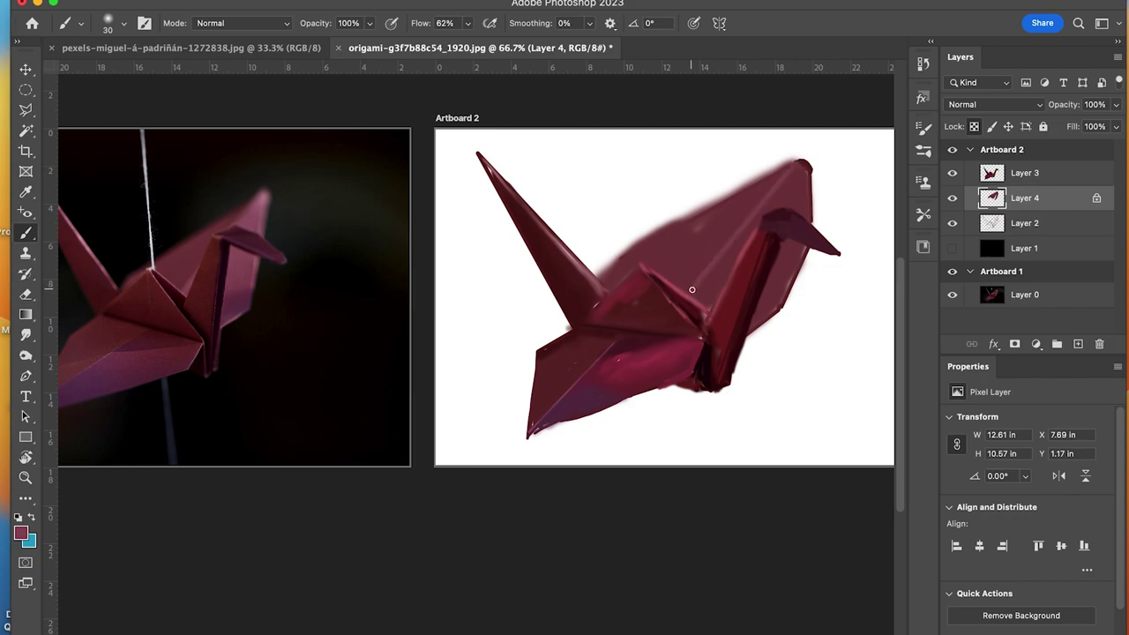
# - Draw a straight crease from the rear wing's tip down to the body with a 15 px brush
pyautogui.press('[')
pyautogui.press('[')
pyautogui.press('[')
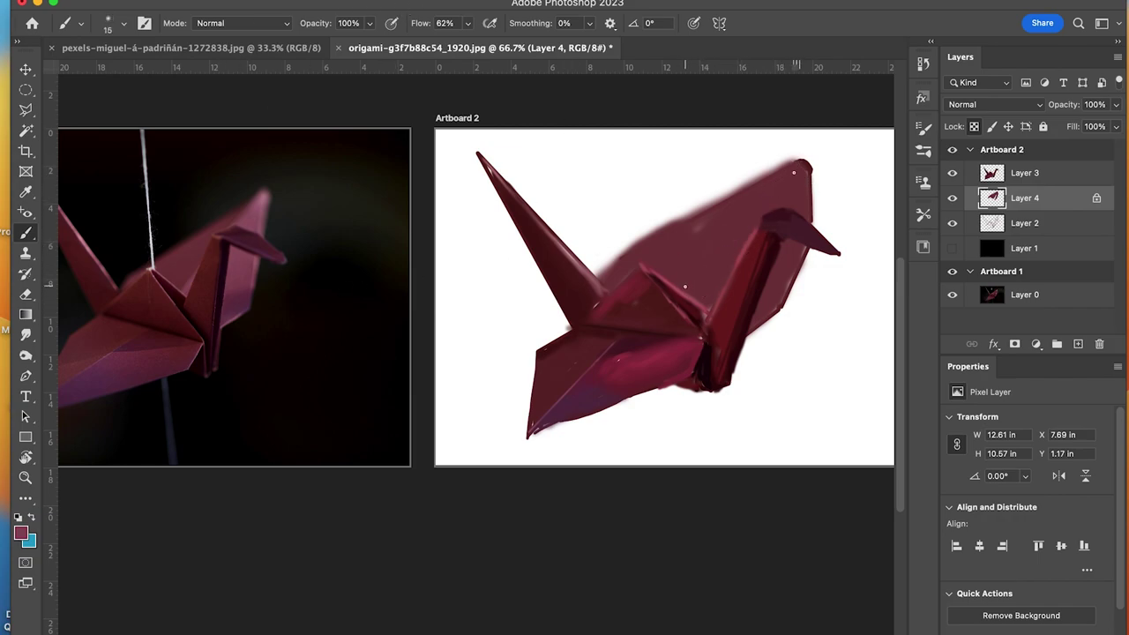
pyautogui.keyDown('shift'); pyautogui.click(684, 296); pyautogui.keyUp('shift')
# - Fill the rear wing's panel between the crease and its outer edge with the lighter tone using an 80 px brush
pyautogui.press(']')
pyautogui.press(']')
pyautogui.press(']')
pyautogui.press(']')
pyautogui.press(']')
pyautogui.press(']')
pyautogui.press(']')
pyautogui.press(']')
pyautogui.press(']')
pyautogui.press(']')
pyautogui.press(']')
pyautogui.moveTo(799, 182)
pyautogui.mouseDown()
pyautogui.moveTo(787, 225)
pyautogui.moveTo(784, 192)
pyautogui.moveTo(712, 291)
pyautogui.moveTo(762, 214)
pyautogui.moveTo(720, 309)
pyautogui.moveTo(778, 263)
pyautogui.mouseUp()
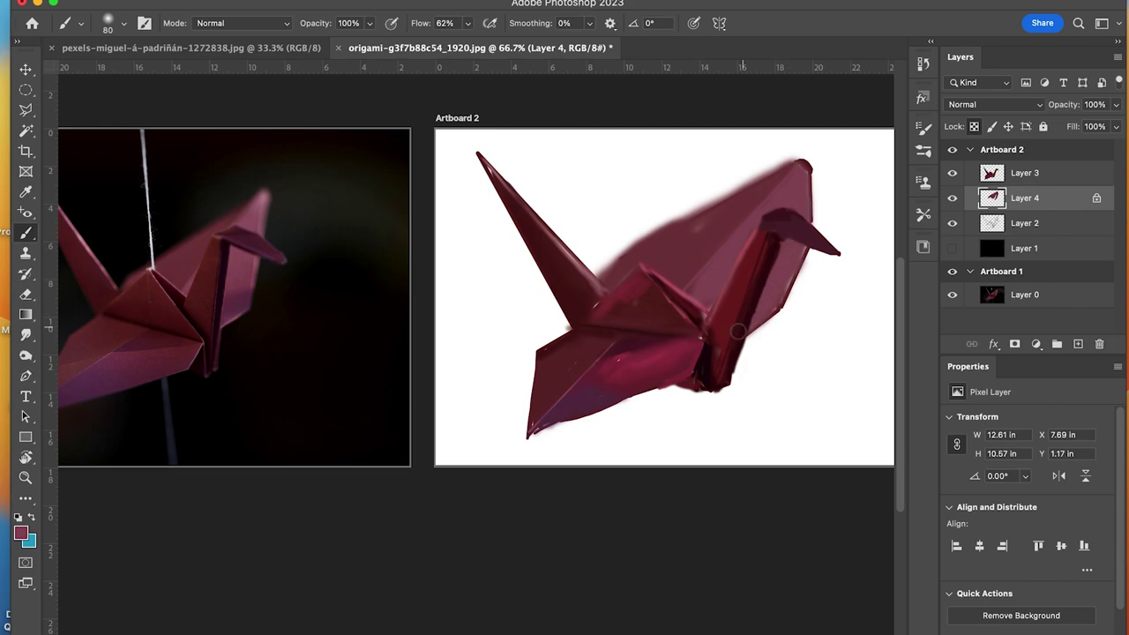
# - Sample the dark tone at the reference's lower rear wing and shade the painted wing's lower outer corner with it
pyautogui.click(26, 192)
pyautogui.click(245, 298)
pyautogui.press('b')
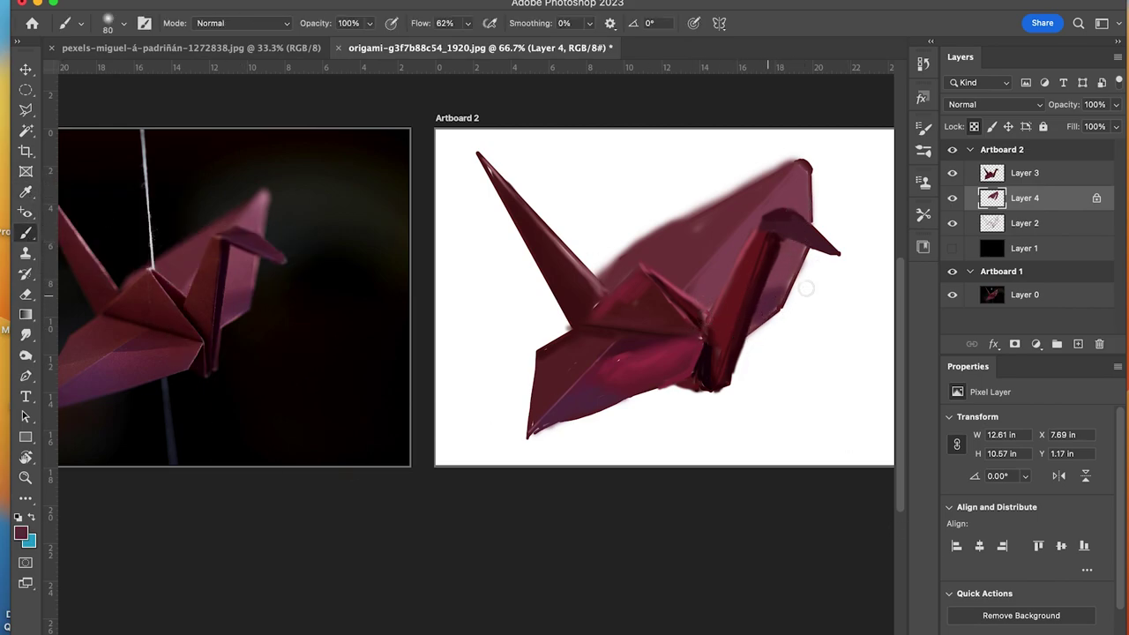
# - Sample tones from the painted rear wing and touch up the area around its crease with a 50 px brush
pyautogui.click(25, 192)
pyautogui.click(726, 256)
pyautogui.press('b')
pyautogui.press('[')
pyautogui.press('[')
pyautogui.press('[')
pyautogui.press('[')
pyautogui.press('[')
pyautogui.press('[')
pyautogui.press('[')
pyautogui.press('i')
pyautogui.click(709, 282)
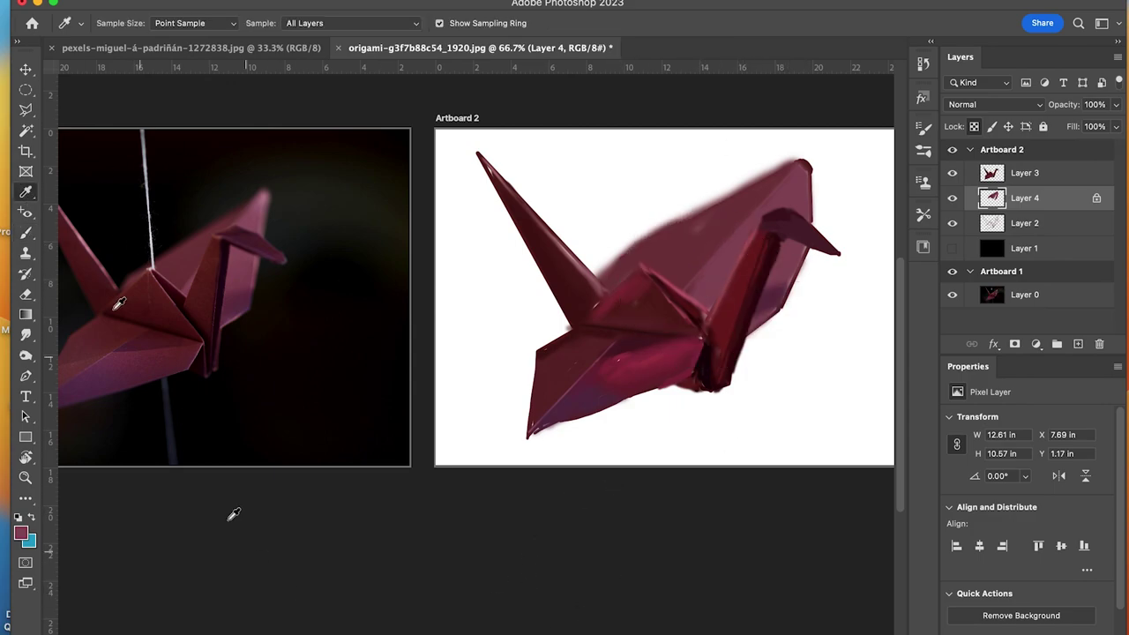
pyautogui.press('b')
pyautogui.moveTo(689, 281); pyautogui.dragTo(711, 239)
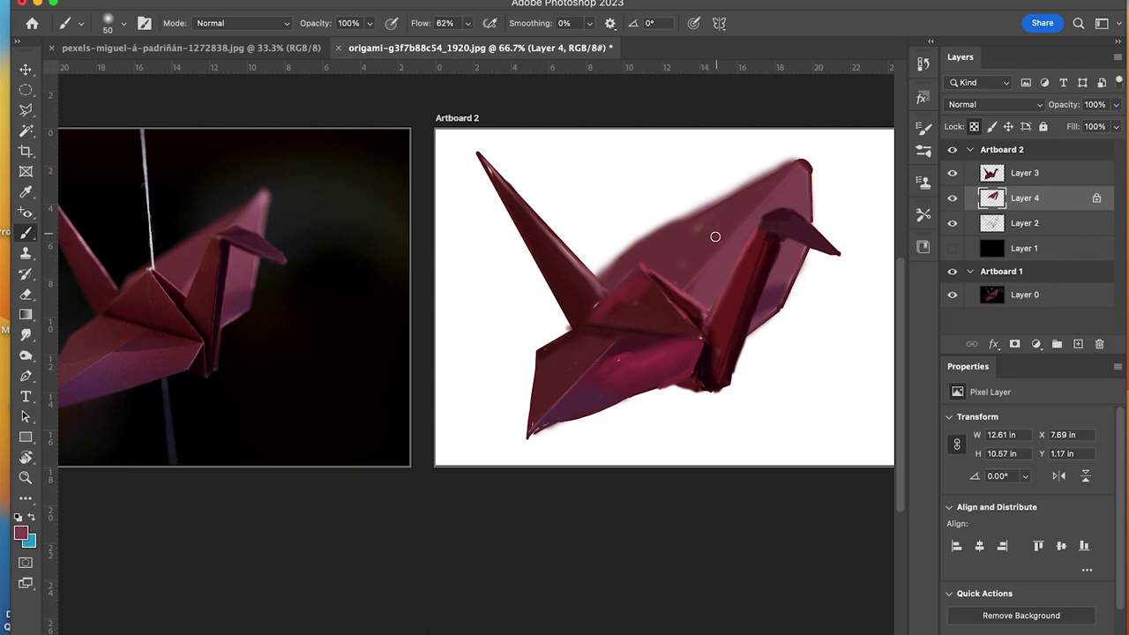
# - Set the foreground colour to 671d2f and darken the rear wing's upper edge near the tip with a 30 px brush
pyautogui.click(21, 533)
pyautogui.click(857, 248)
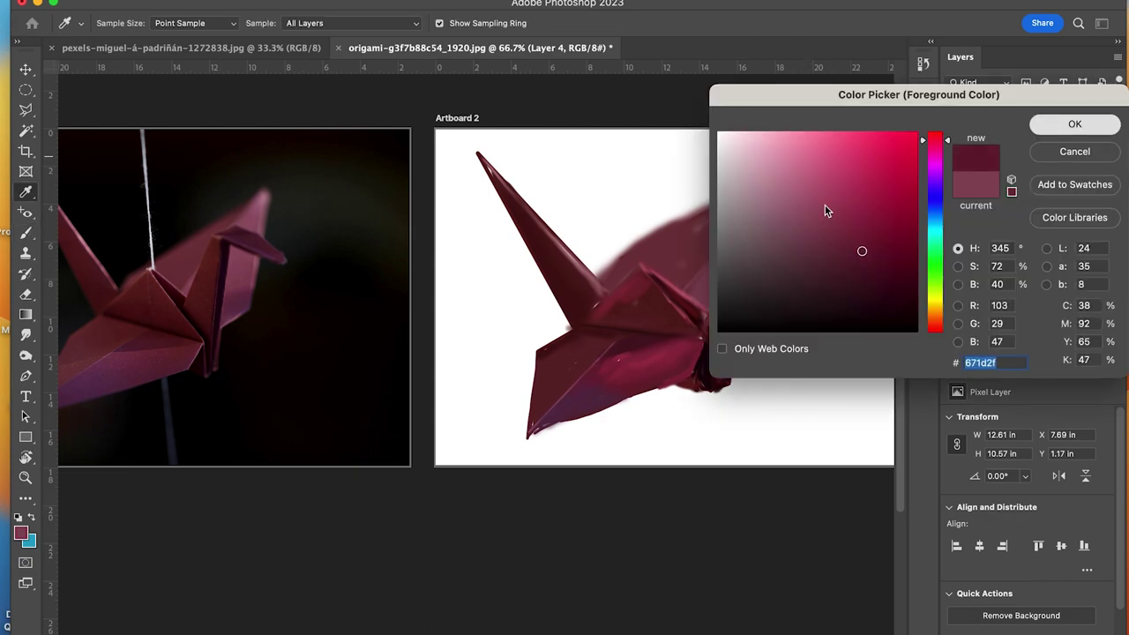
pyautogui.click(1074, 123)
pyautogui.moveTo(781, 173); pyautogui.dragTo(785, 174)
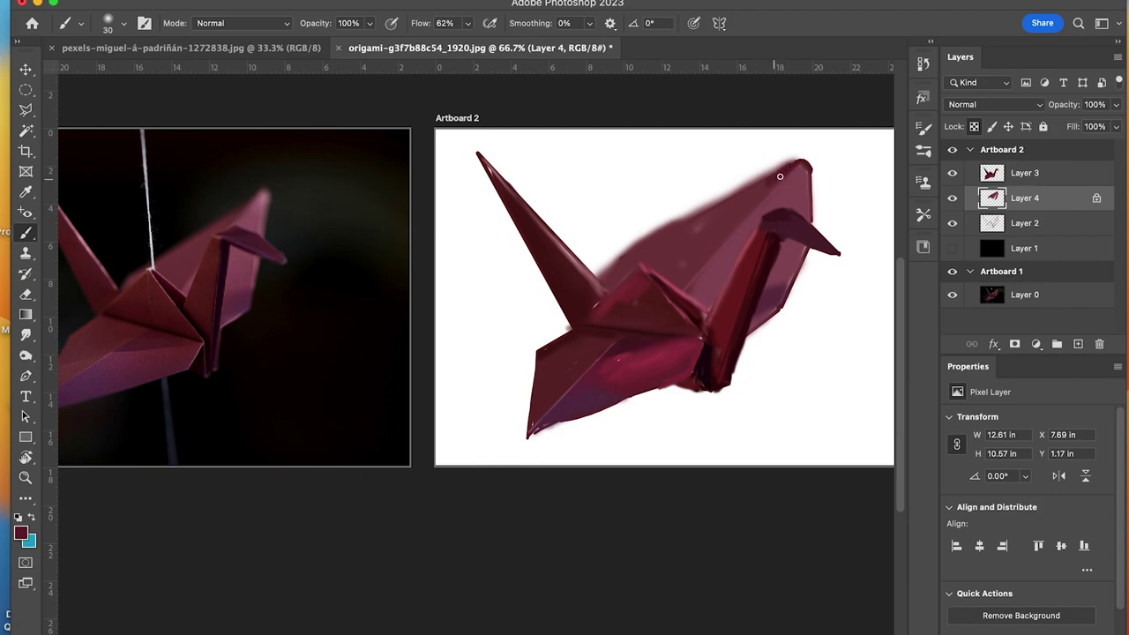
# - Erase paint inside the rear wing's outline near the tip, check the sketch layer's visibility, and merge Layer 4 down into Layer 2
pyautogui.click(25, 294)
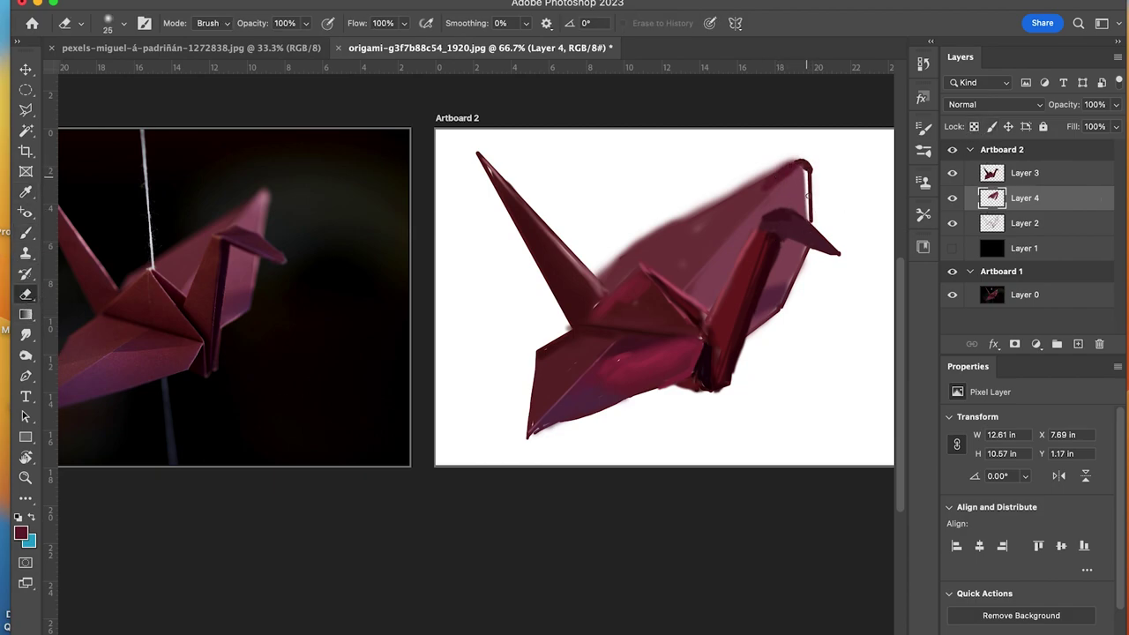
pyautogui.click(952, 223)
pyautogui.click(952, 224)
pyautogui.click(952, 223)
pyautogui.click(952, 224)
pyautogui.click(221, 2)
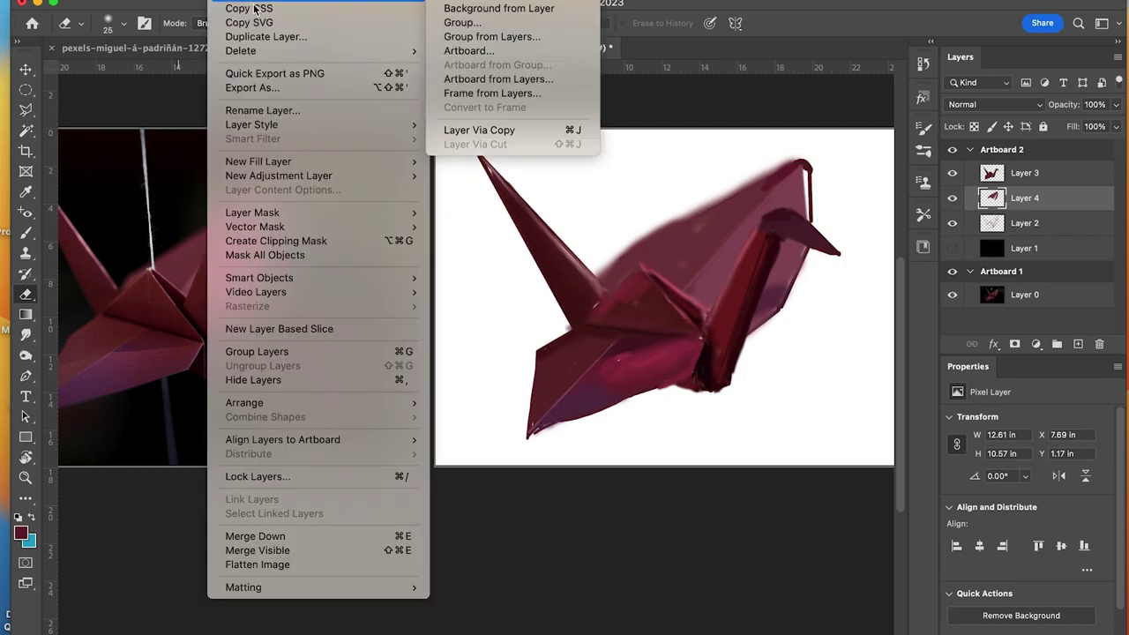
pyautogui.click(416, 540)
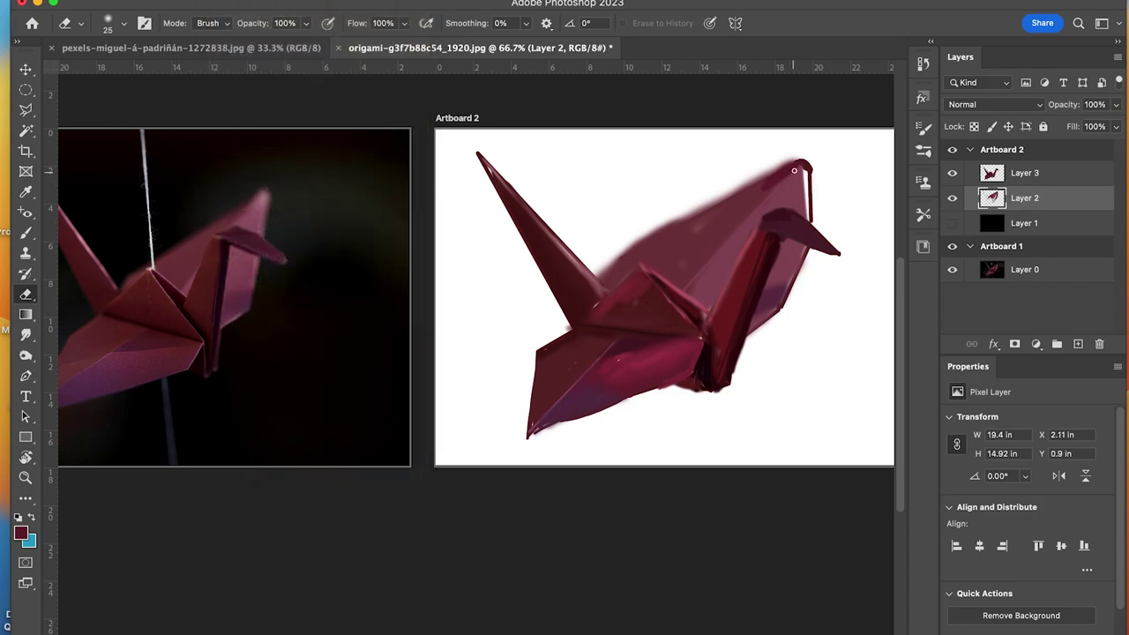
# - Undo a trial erasure of the rear wing's tip outline and repaint the gap beside it with a sampled wing tone
pyautogui.moveTo(800, 191); pyautogui.dragTo(813, 208)
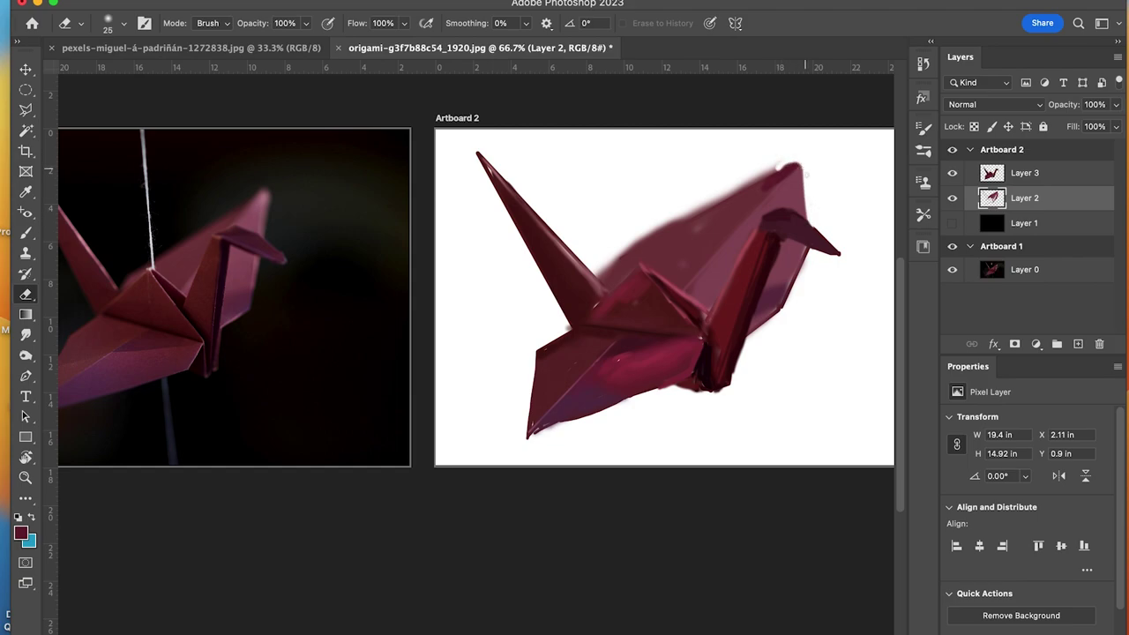
pyautogui.hotkey('ctrl', 'z')
pyautogui.click(25, 233)
pyautogui.keyDown('alt'); pyautogui.click(724, 266); pyautogui.keyUp('alt')
pyautogui.moveTo(800, 210)
pyautogui.mouseDown()
pyautogui.moveTo(806, 167)
pyautogui.moveTo(806, 220)
pyautogui.mouseUp()
# - Set the foreground colour to ca7e84 and highlight the rear wing's lower edge with a 15 px brush
pyautogui.click(26, 191)
pyautogui.click(238, 315)
pyautogui.click(20, 533)
pyautogui.click(795, 173)
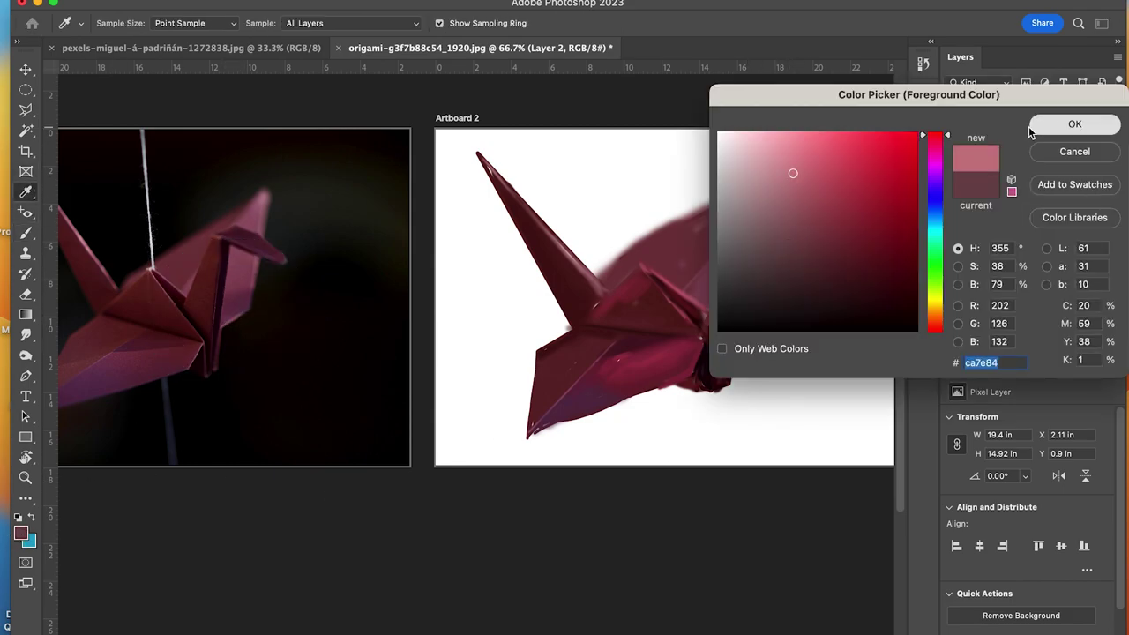
pyautogui.click(1075, 123)
pyautogui.press('b')
pyautogui.press('[')
pyautogui.press('[')
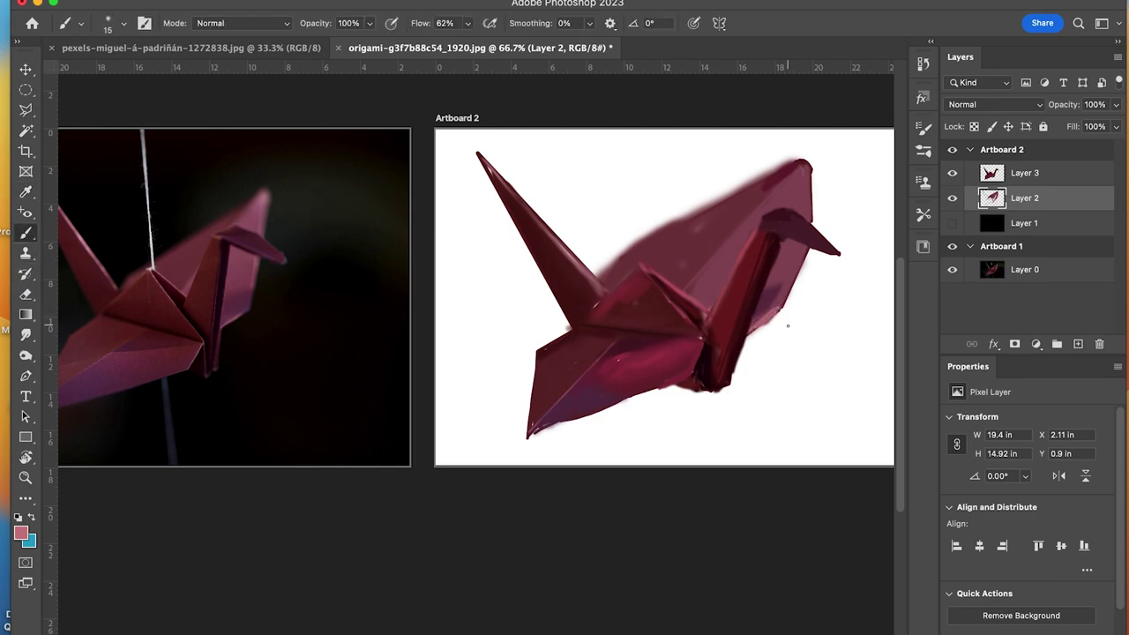
# - Merge Layer 3 down into Layer 2 and smudge the beak's tip at 22% strength
pyautogui.click(995, 174)
pyautogui.press('super+e')
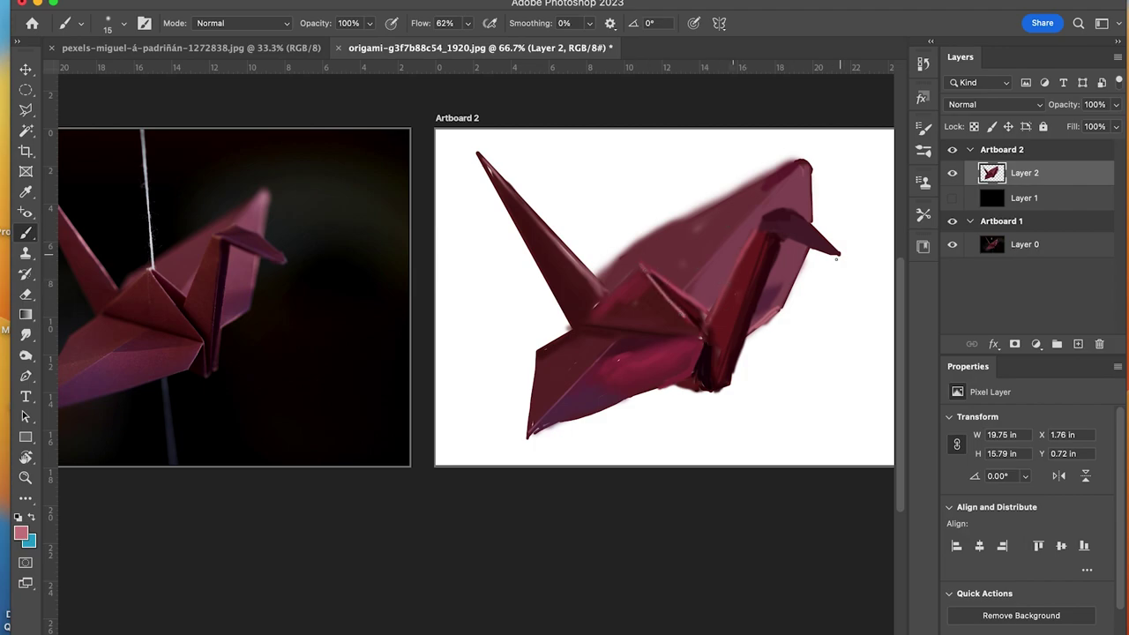
pyautogui.click(26, 334)
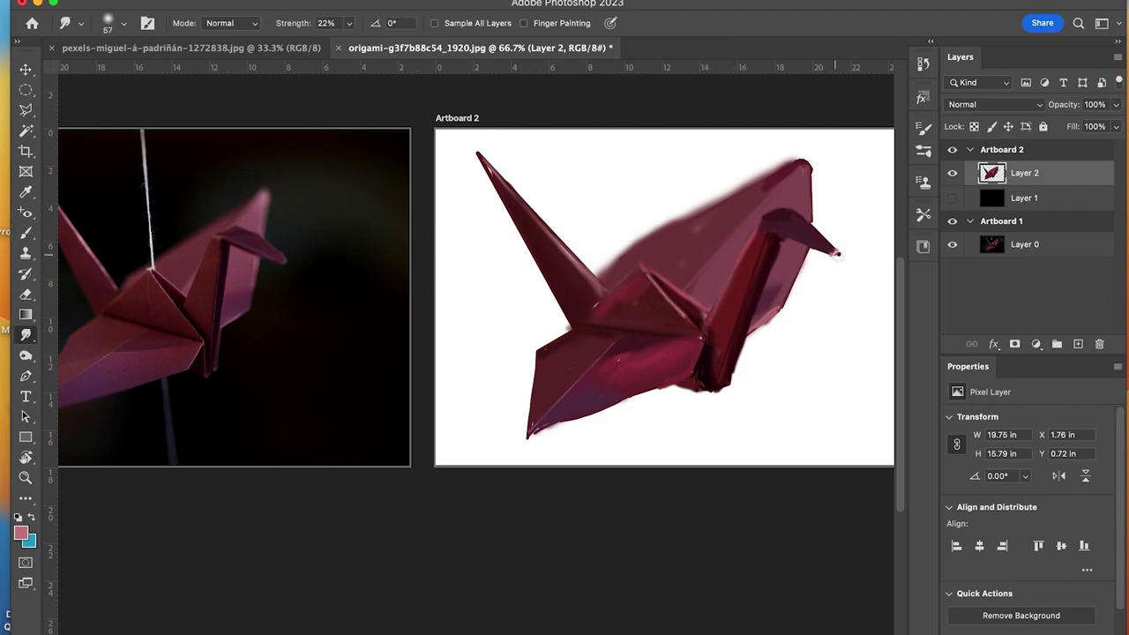
pyautogui.moveTo(814, 250); pyautogui.dragTo(847, 256)
# - Sample the reference's rear-wing maroon and fill the blurred upper edge of the wing beside the tail with a 15 px brush
pyautogui.click(28, 236)
pyautogui.keyDown('alt'); pyautogui.click(201, 252); pyautogui.keyUp('alt')
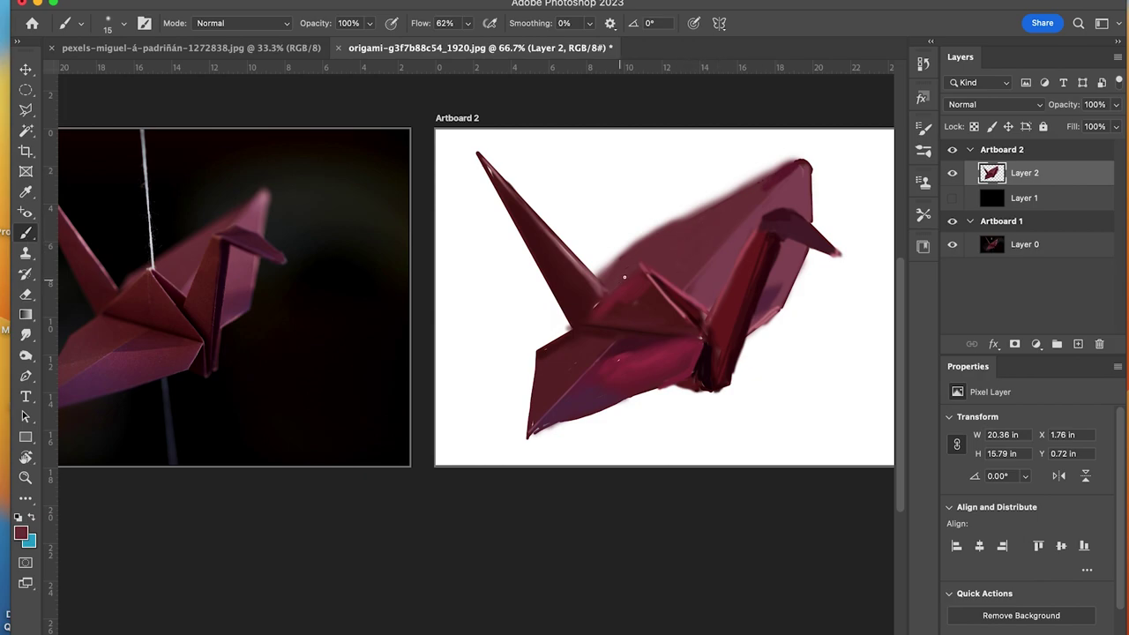
pyautogui.moveTo(604, 270); pyautogui.dragTo(637, 248)
# - Trim the rear wing's edge beside the tail with a 10 px eraser, undoing the first stroke
pyautogui.press('e')
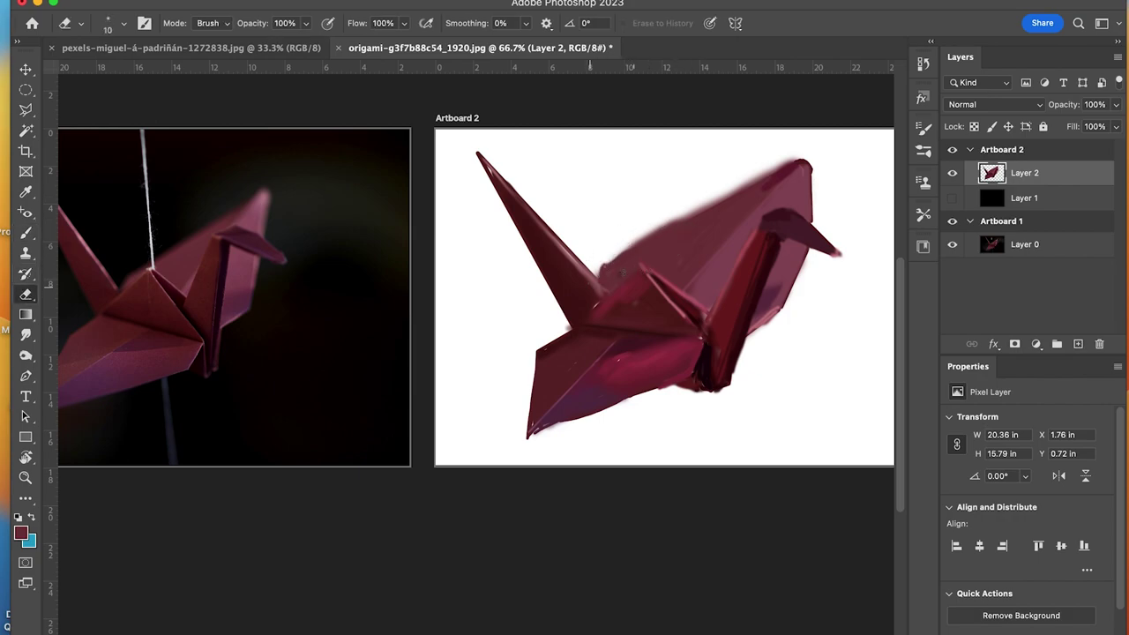
pyautogui.moveTo(604, 270); pyautogui.dragTo(596, 289)
pyautogui.press('super+z')
pyautogui.moveTo(601, 263); pyautogui.dragTo(621, 248)
# - Erase the blurred overspill along the rear wing's upper edge, tip and tail side with a 45 px Soft Round eraser
pyautogui.click(123, 23)
pyautogui.click(124, 212)
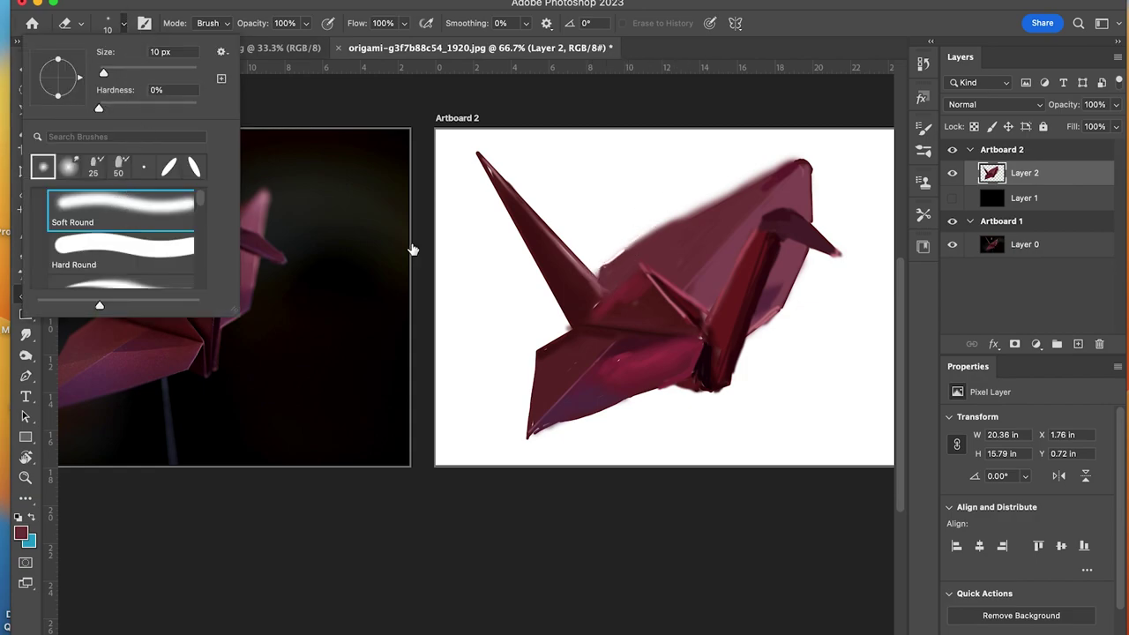
pyautogui.click(839, 193)
pyautogui.press(']')
pyautogui.press(']')
pyautogui.press(']')
pyautogui.press(']')
pyautogui.press(']')
pyautogui.press(']')
pyautogui.press(']')
pyautogui.moveTo(606, 261)
pyautogui.mouseDown()
pyautogui.moveTo(706, 187)
pyautogui.moveTo(755, 174)
pyautogui.mouseUp()
pyautogui.moveTo(695, 206); pyautogui.dragTo(794, 141)
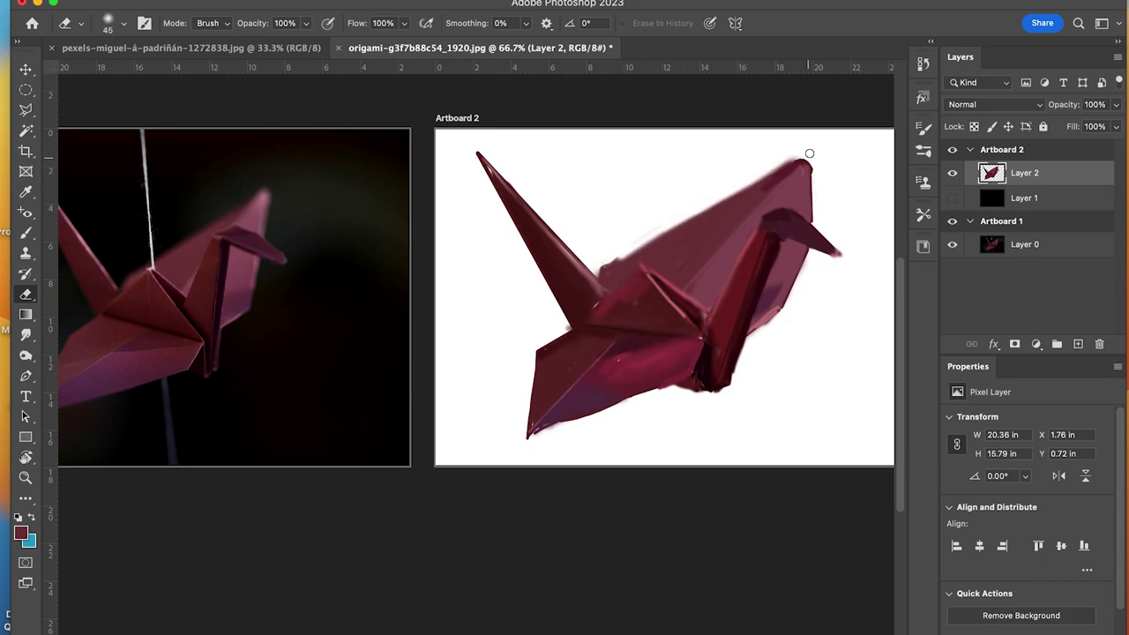
pyautogui.moveTo(812, 171); pyautogui.dragTo(815, 186)
pyautogui.moveTo(584, 249)
pyautogui.mouseDown()
pyautogui.moveTo(600, 264)
pyautogui.moveTo(616, 258)
pyautogui.mouseUp()
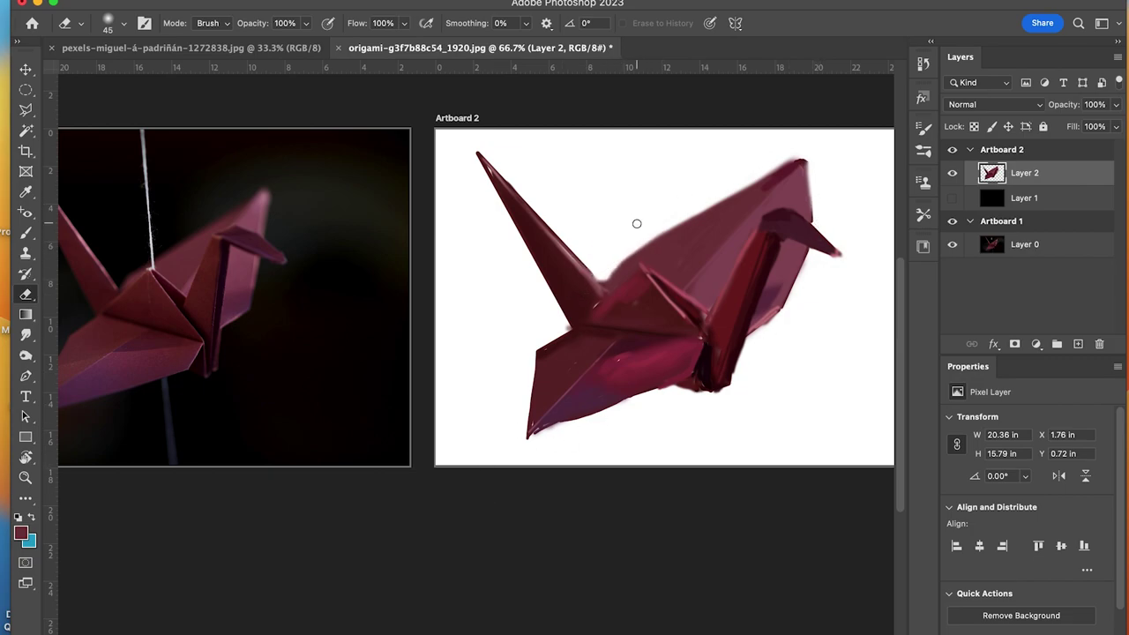
# - Sample the pale rose of the reference's wing tip, lock Layer 2's transparent pixels, and set the brush to 25 px
pyautogui.click(25, 232)
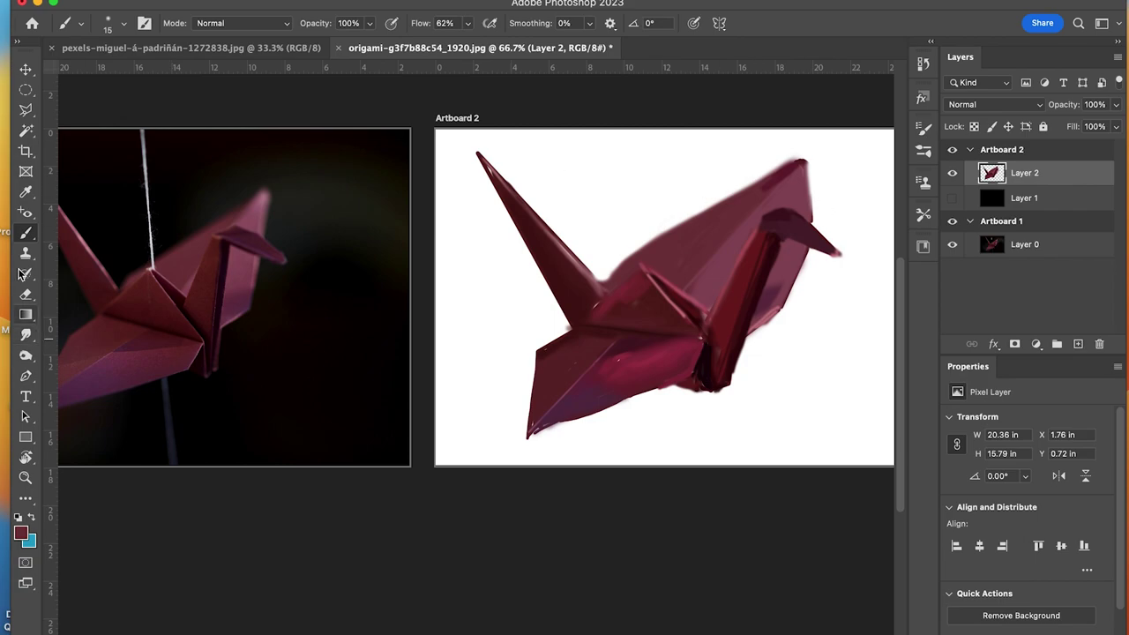
pyautogui.click(26, 191)
pyautogui.click(267, 194)
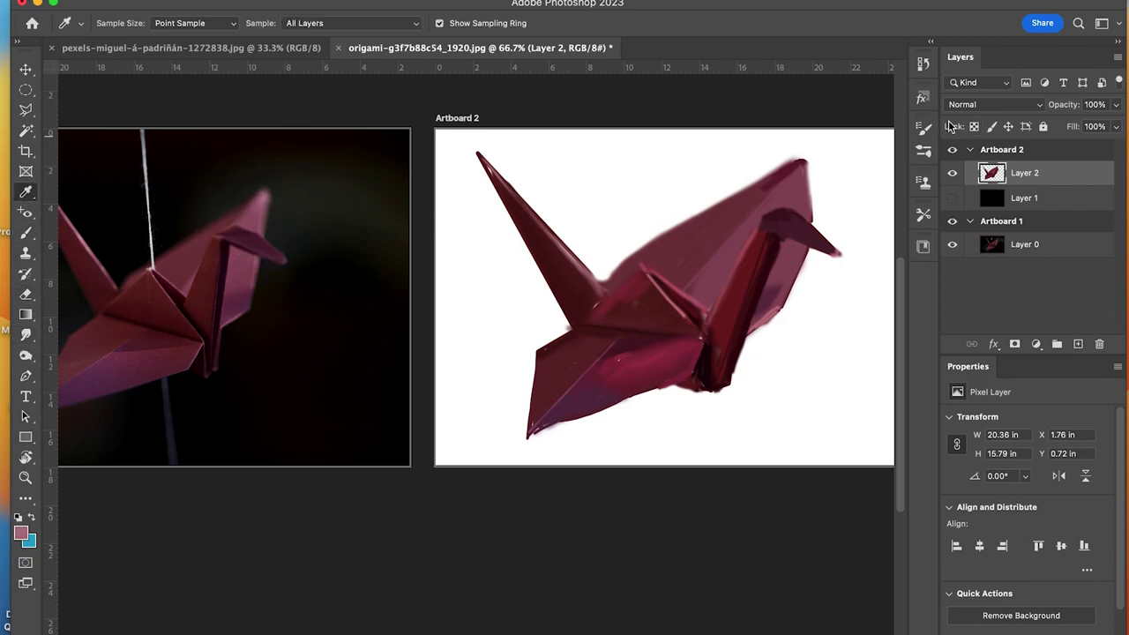
pyautogui.click(26, 234)
pyautogui.press(']')
pyautogui.press(']')
pyautogui.press(']')
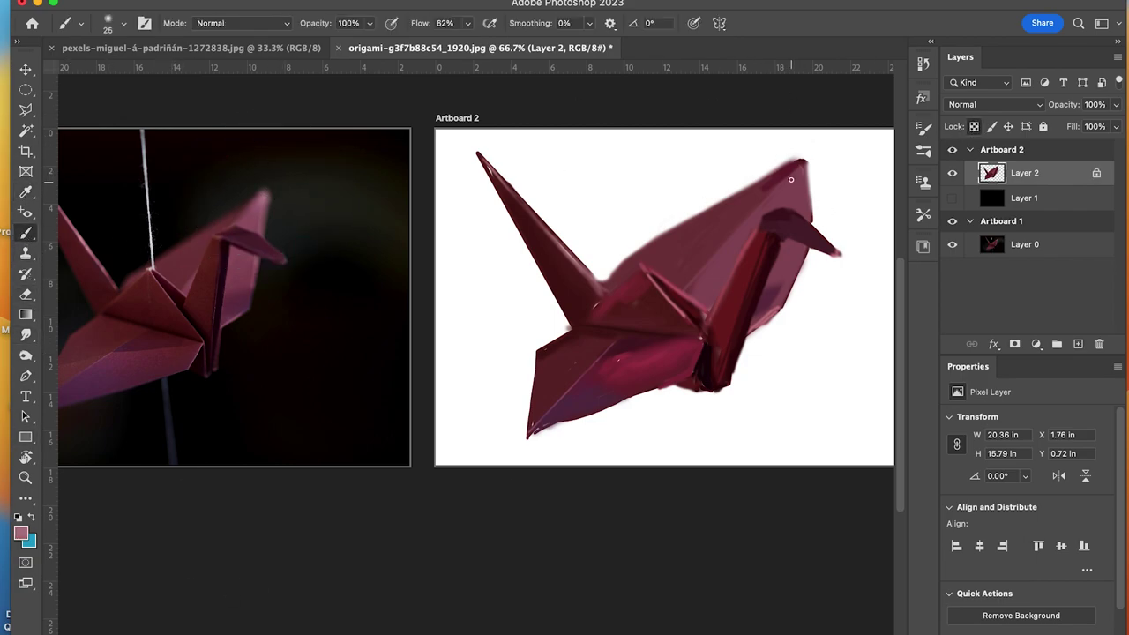
# - Lighten the rear wing's tip and the area around the head at 40% brush opacity, and ready the Smudge tool
pyautogui.click(369, 23)
pyautogui.moveTo(343, 48); pyautogui.dragTo(323, 46)
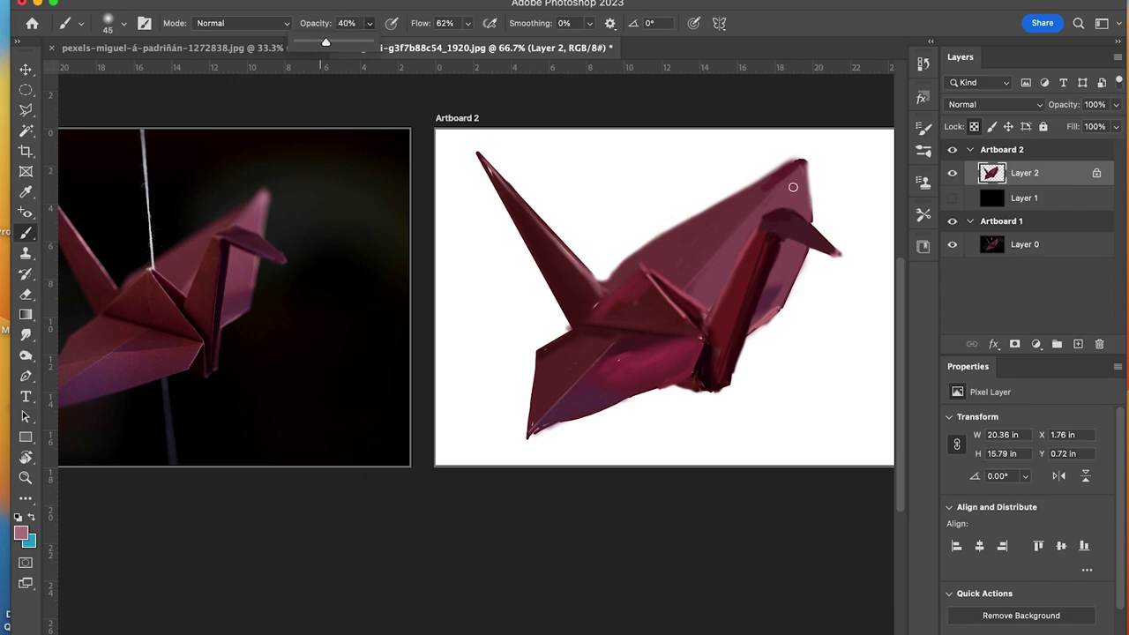
pyautogui.press('[')
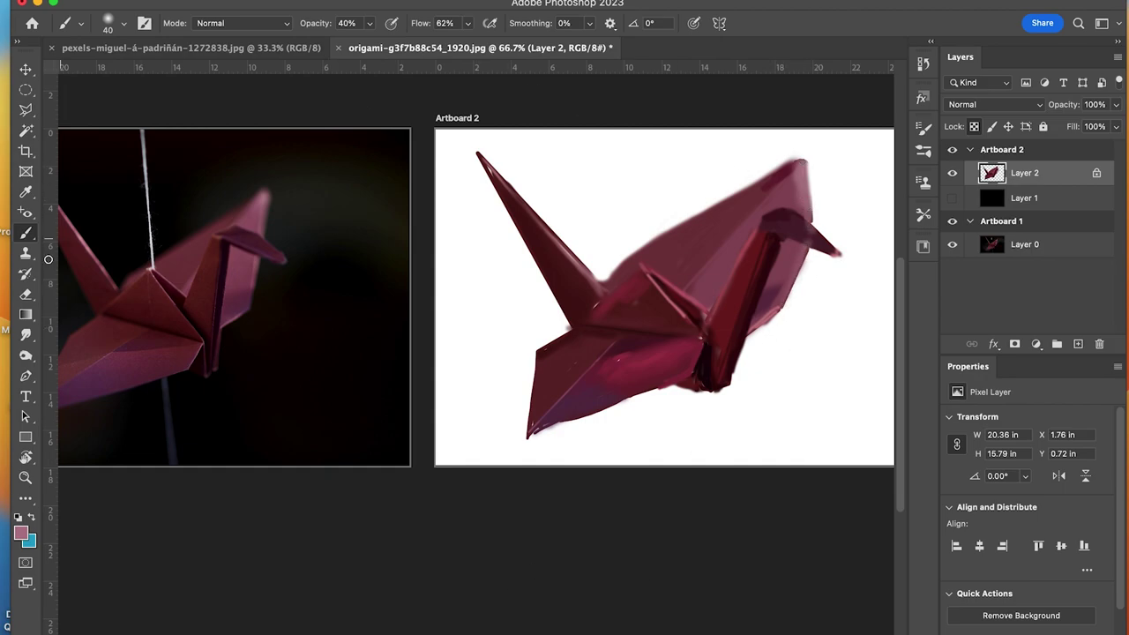
pyautogui.click(26, 334)
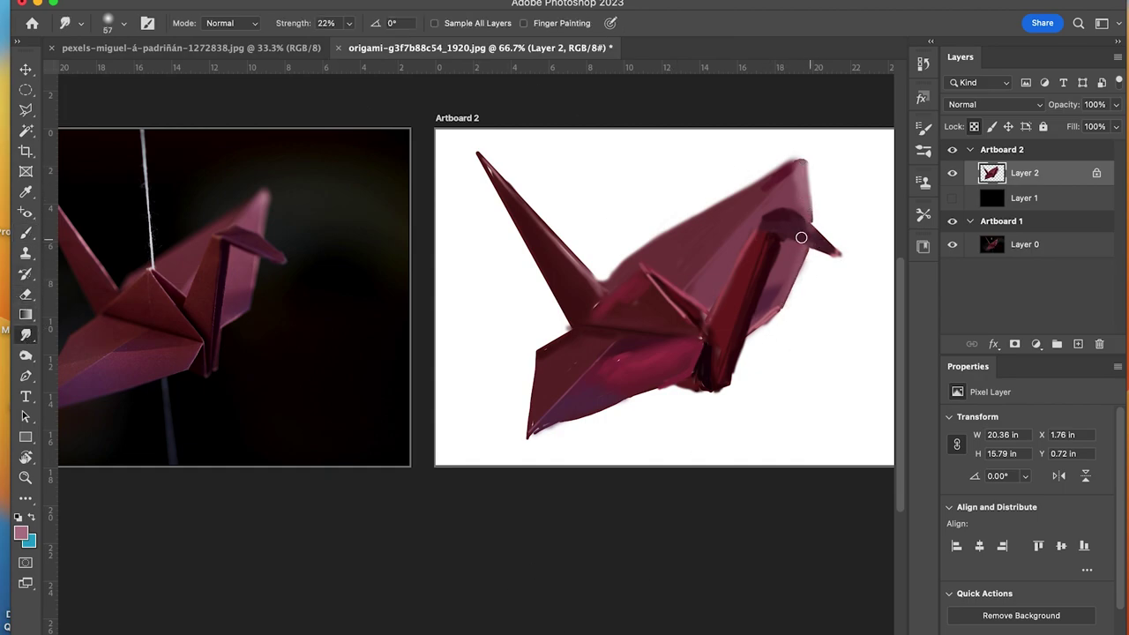
# - Set the foreground colour to ca97a4 and show the black background on Layer 1
pyautogui.click(20, 533)
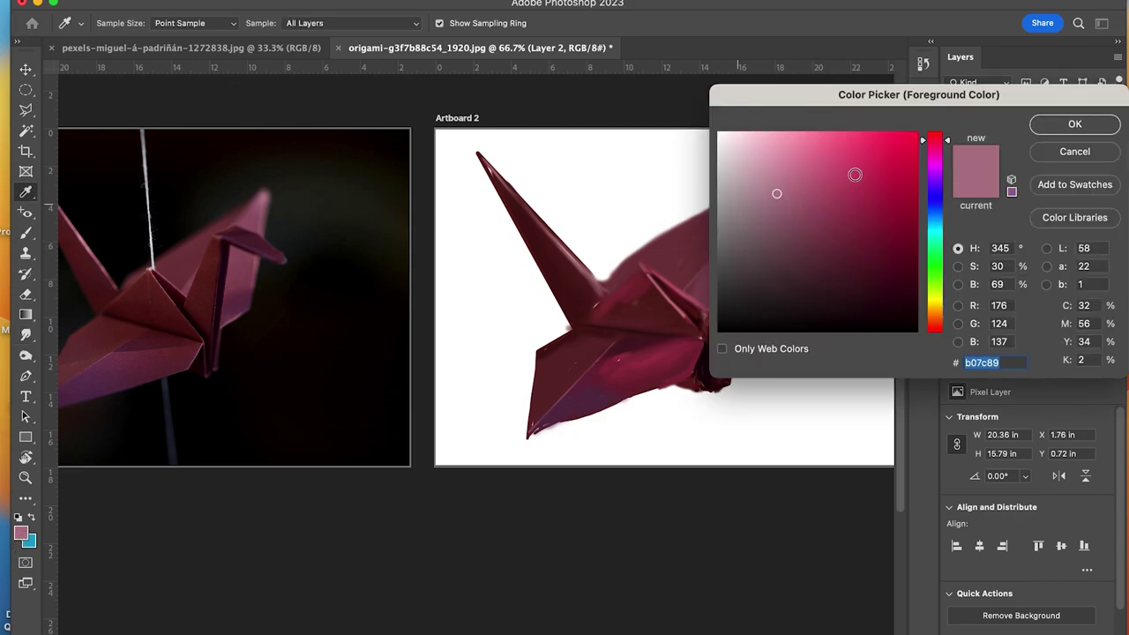
pyautogui.click(1075, 123)
pyautogui.click(952, 198)
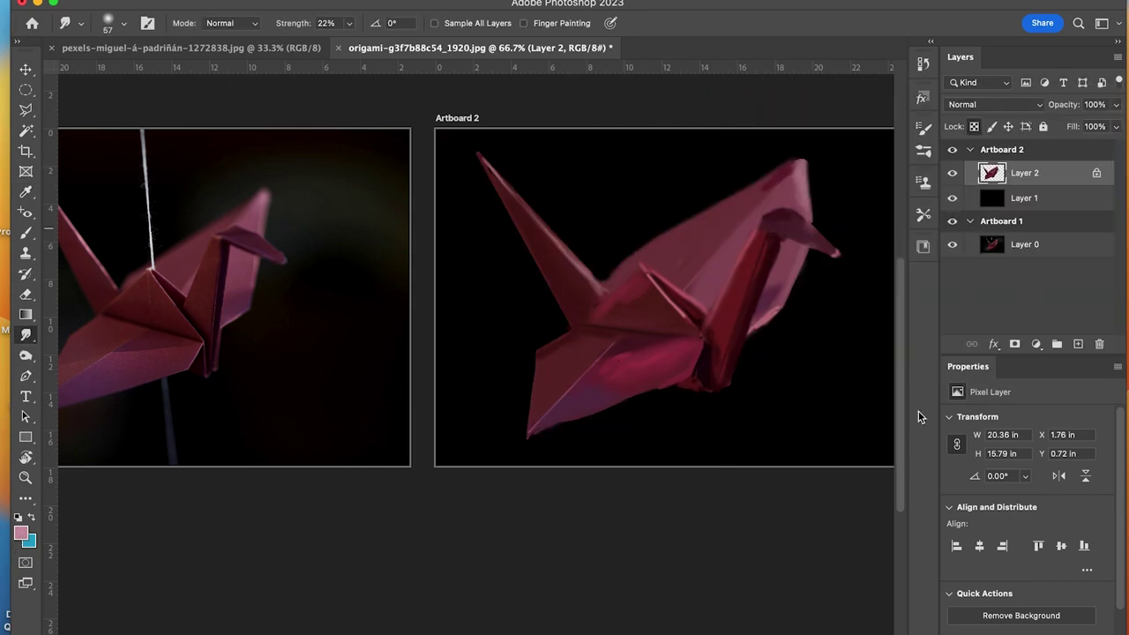
# - Set the foreground colour to the lighter pink dcb3be and ready the Brush tool
pyautogui.click(24, 194)
pyautogui.click(20, 533)
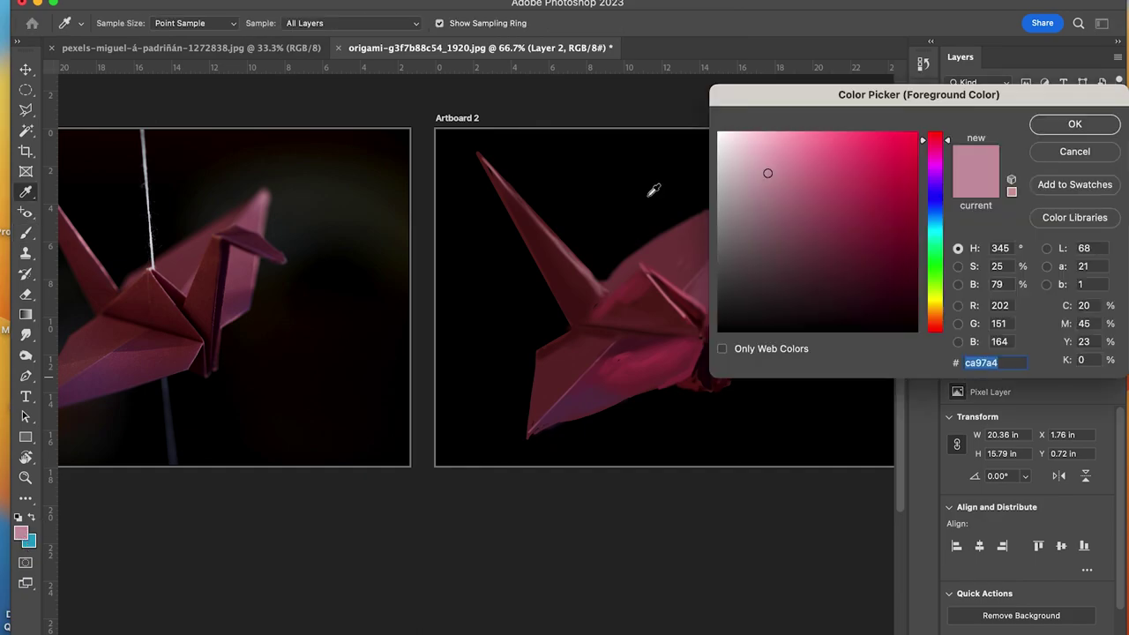
pyautogui.click(1074, 124)
pyautogui.click(29, 233)
# - Paint thin highlights along the head, beak, neck and the front wing's lower fold with a 10 px brush at 40% opacity
pyautogui.press('[')
pyautogui.press('[')
pyautogui.press('[')
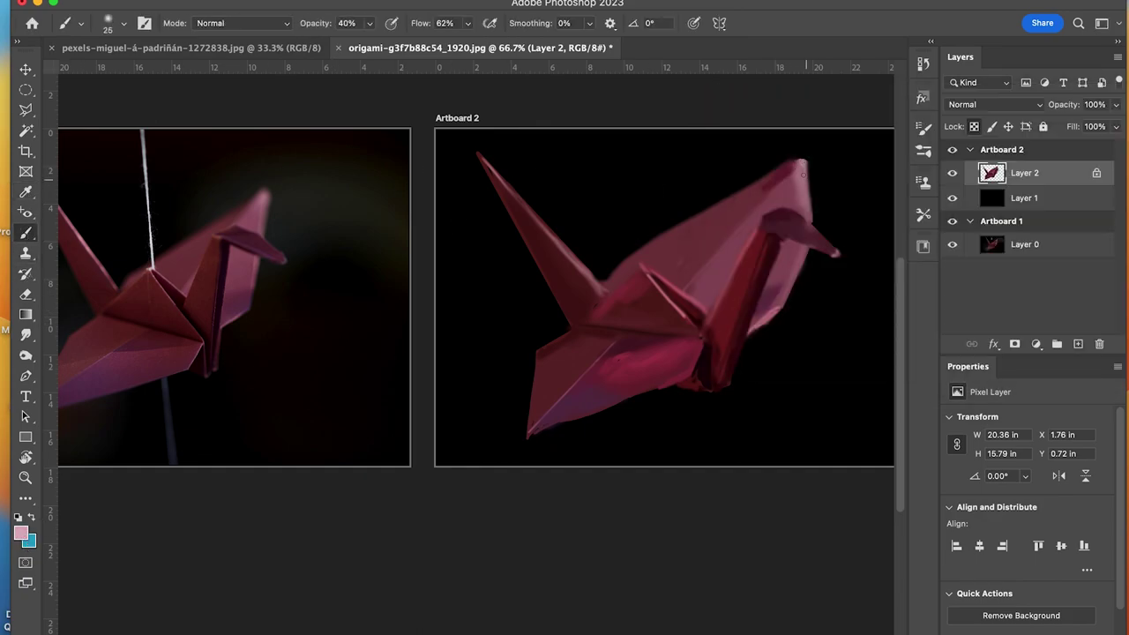
pyautogui.moveTo(803, 222); pyautogui.dragTo(800, 229)
pyautogui.hotkey('ctrl', 'z')
pyautogui.press('[')
pyautogui.press('[')
pyautogui.moveTo(832, 254)
pyautogui.mouseDown()
pyautogui.moveTo(784, 231)
pyautogui.moveTo(831, 251)
pyautogui.mouseUp()
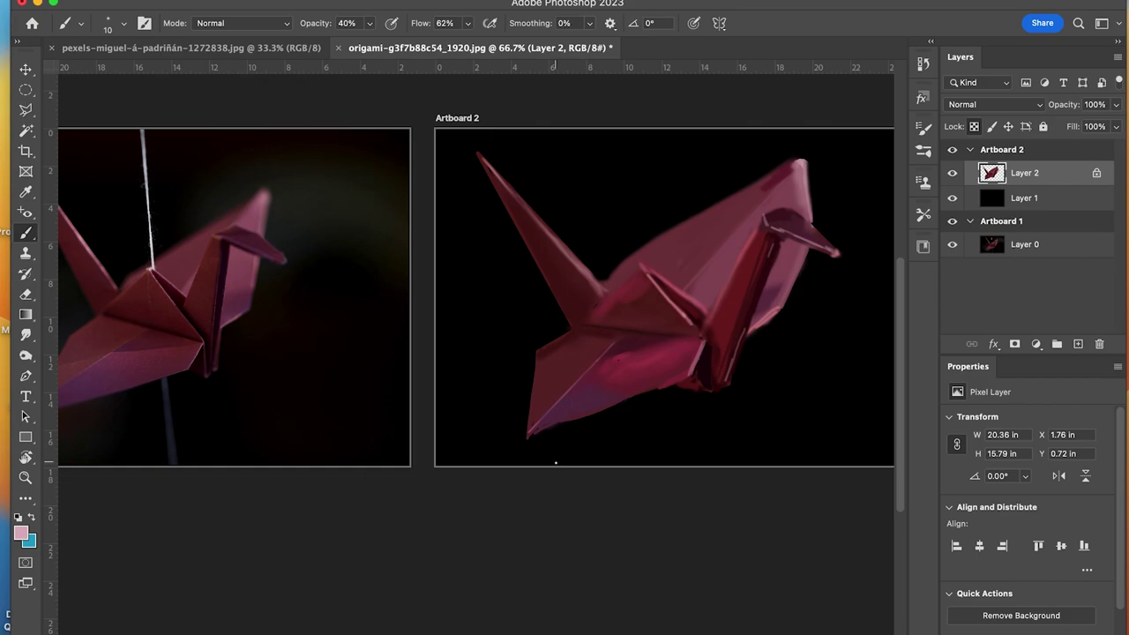
pyautogui.moveTo(573, 399)
pyautogui.mouseDown()
pyautogui.moveTo(540, 427)
pyautogui.moveTo(601, 357)
pyautogui.mouseUp()
# - Lower the brush opacity to 12% and paint a soft pink highlight along the tail's edge near the body
pyautogui.hscroll(-3, 605, 358)
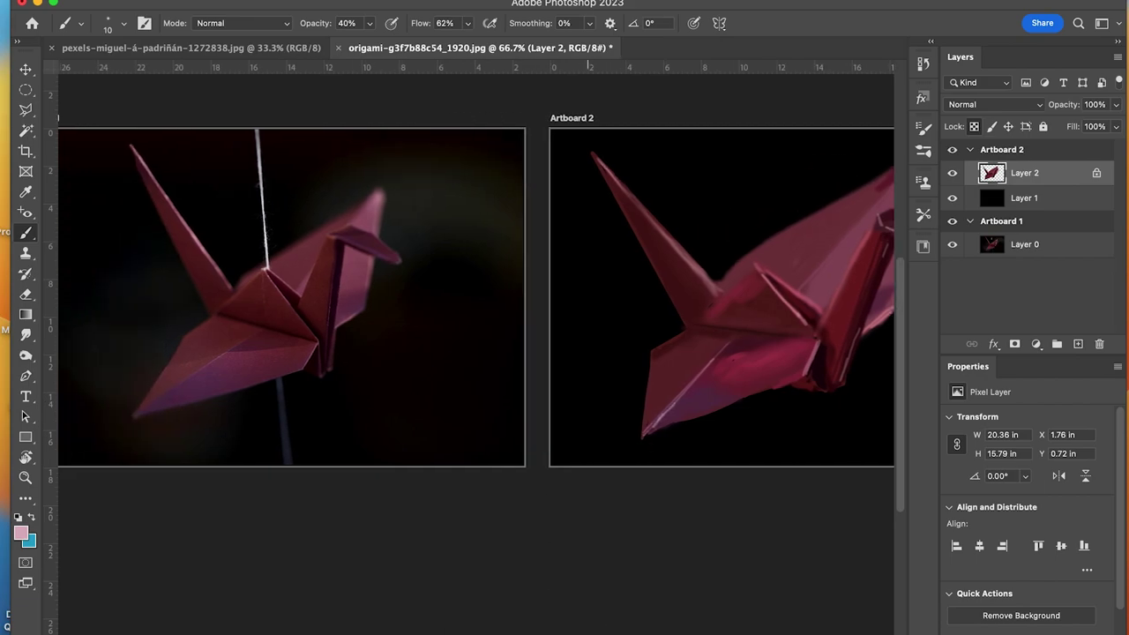
pyautogui.moveTo(370, 23); pyautogui.dragTo(352, 48)
pyautogui.moveTo(742, 280); pyautogui.dragTo(714, 308)
# - Set a near-white foreground colour, brighten the rear wing's tip and the tail's highlights at 12% opacity, and ready the Smudge tool
pyautogui.click(20, 532)
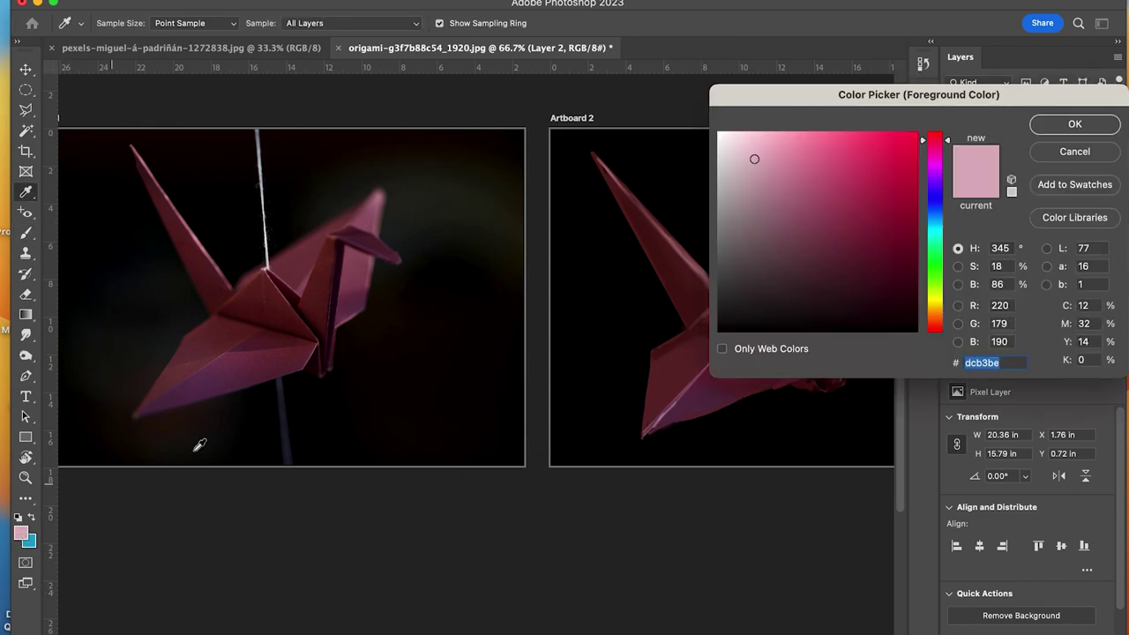
pyautogui.click(721, 130)
pyautogui.click(1003, 118)
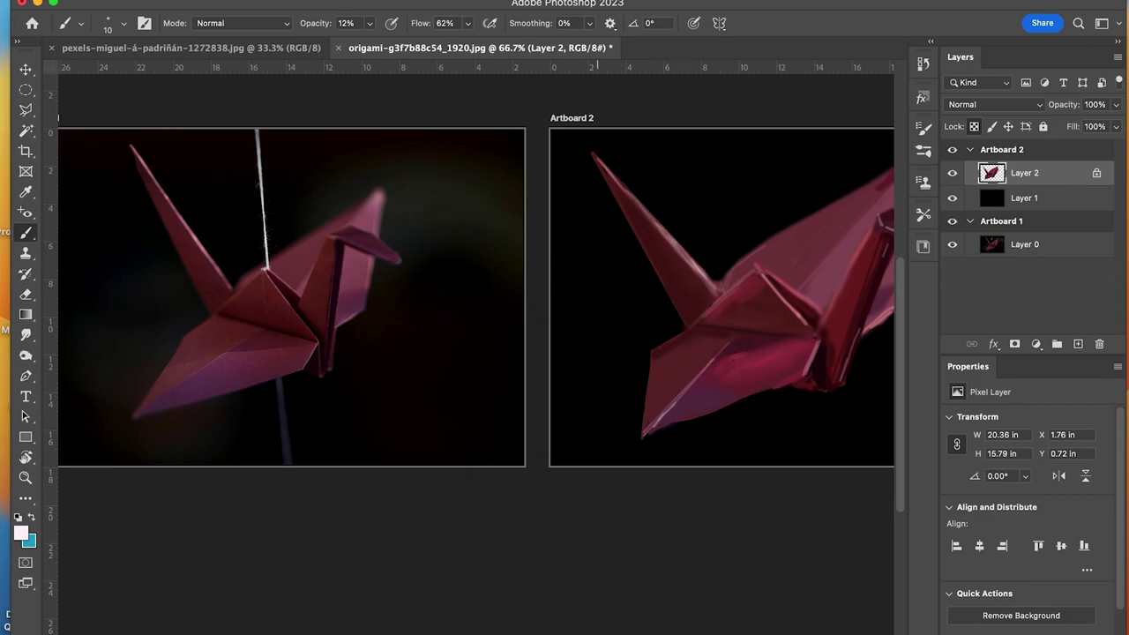
pyautogui.hscroll(5, 836, 197)
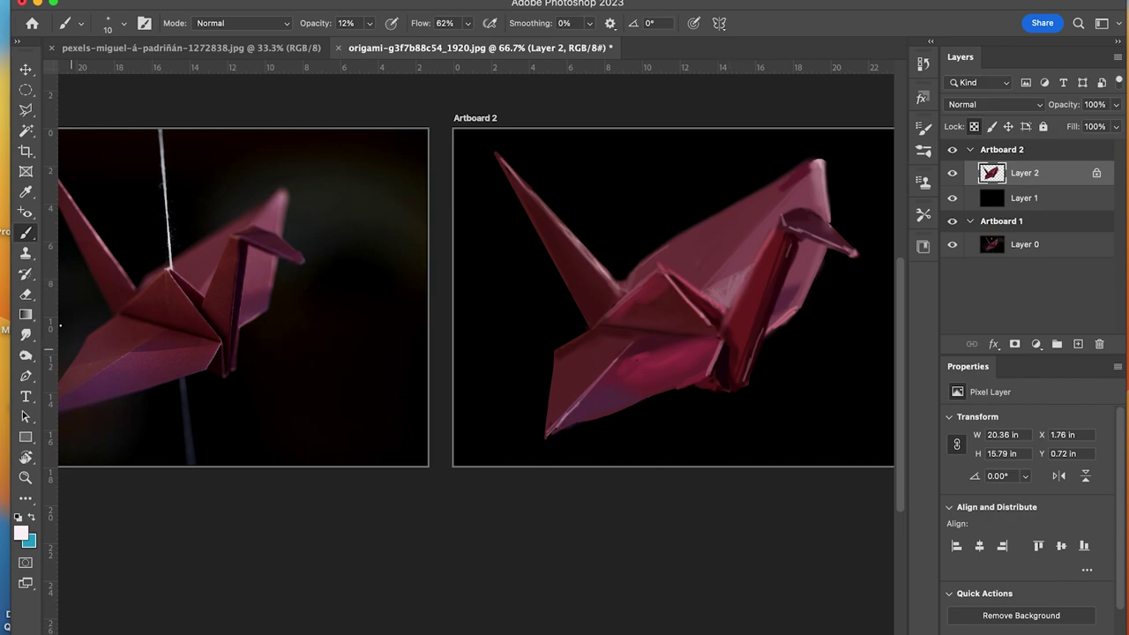
pyautogui.click(26, 335)
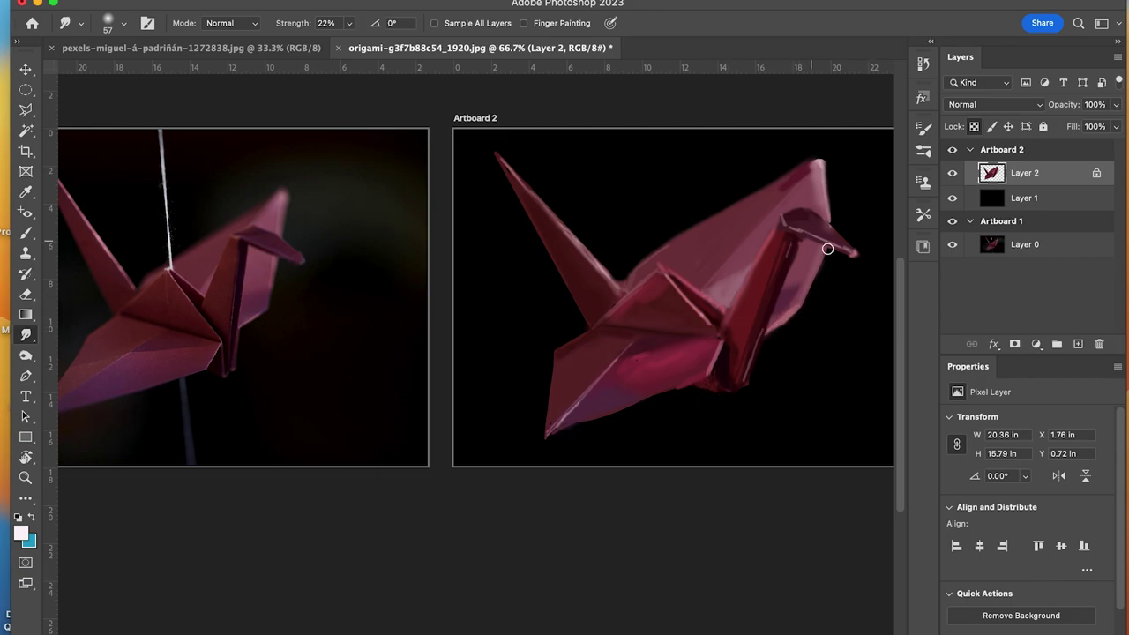
# - Save the document as crane painting.psd in the Desktop folder
pyautogui.click(110, 0)
pyautogui.click(132, 127)
pyautogui.write('crane painting')
pyautogui.click(613, 188)
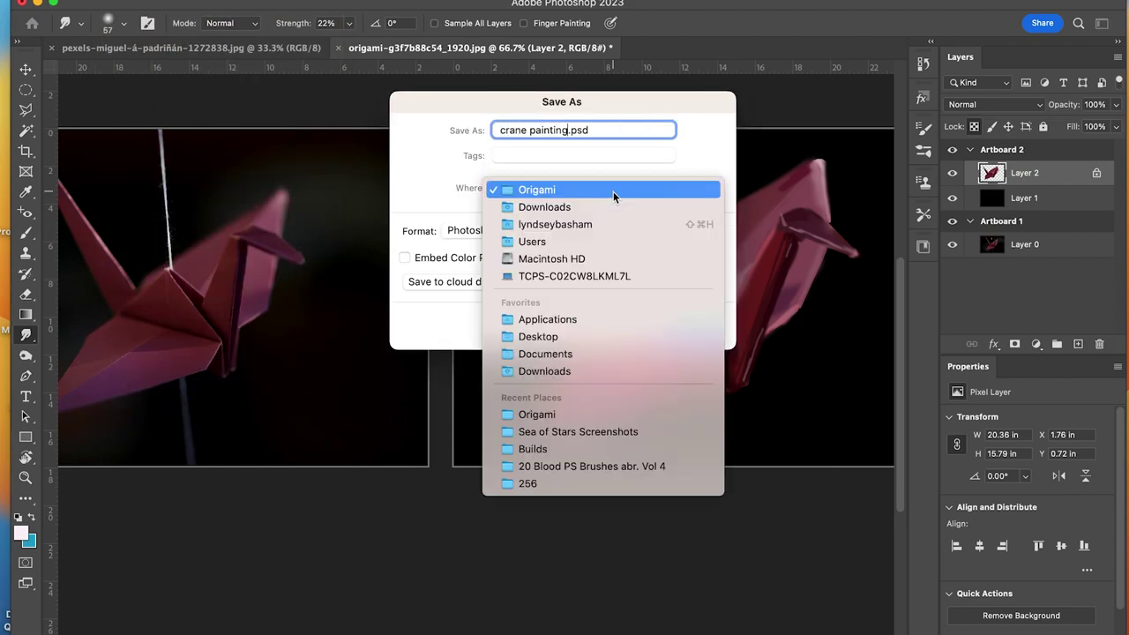
pyautogui.click(588, 337)
pyautogui.click(694, 326)
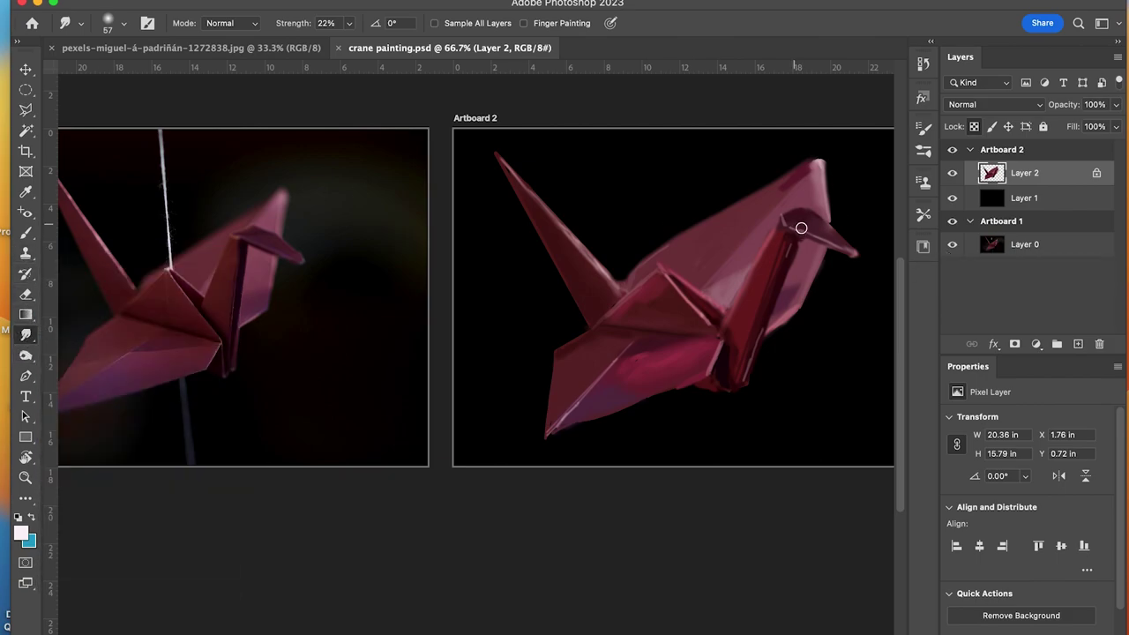
# - Smudge the head's highlight toward the beak, and darken the neck's shaded side with the reference's dark plum at 55% brush opacity
pyautogui.moveTo(816, 216); pyautogui.dragTo(867, 253)
pyautogui.click(25, 191)
pyautogui.click(238, 262)
pyautogui.press('b')
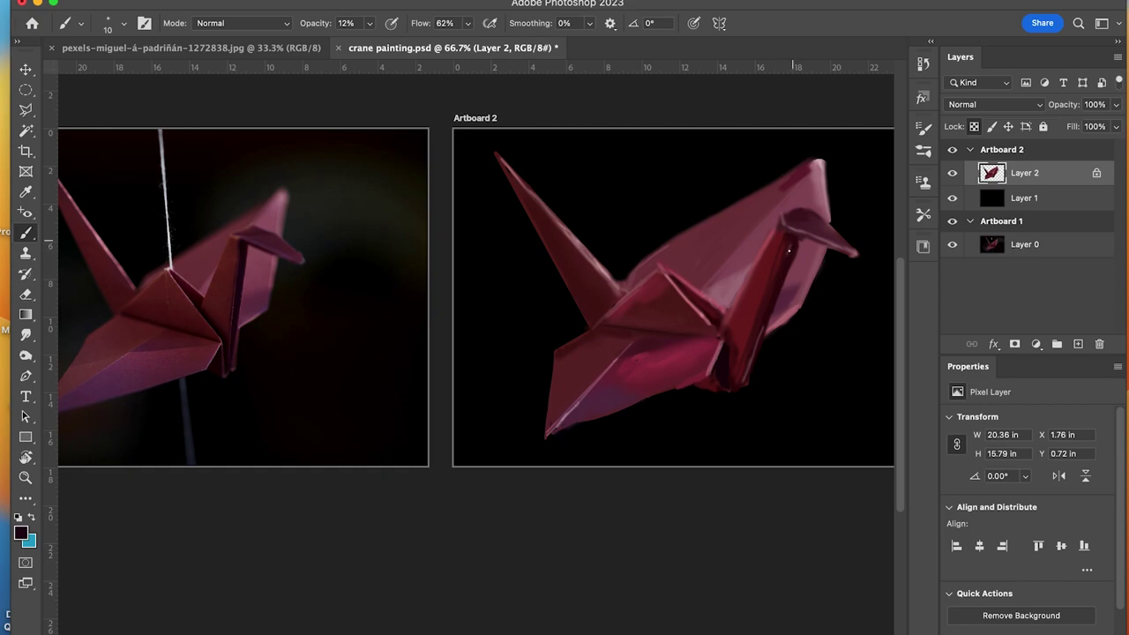
pyautogui.click(370, 24)
pyautogui.moveTo(369, 41); pyautogui.dragTo(402, 42)
pyautogui.click(789, 247)
# - Sample the grey of the reference's hanging string and add a new layer above Layer 2 to paint it on
pyautogui.press('super+minus')
pyautogui.press('super+minus')
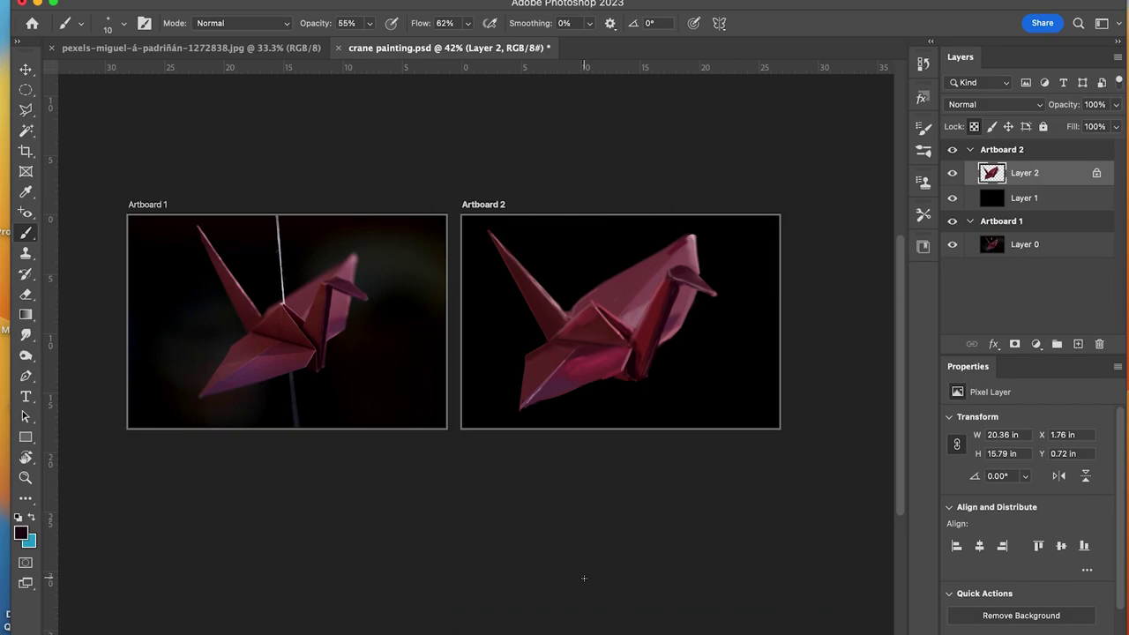
pyautogui.click(25, 191)
pyautogui.click(279, 231)
pyautogui.click(1079, 344)
pyautogui.press('b')
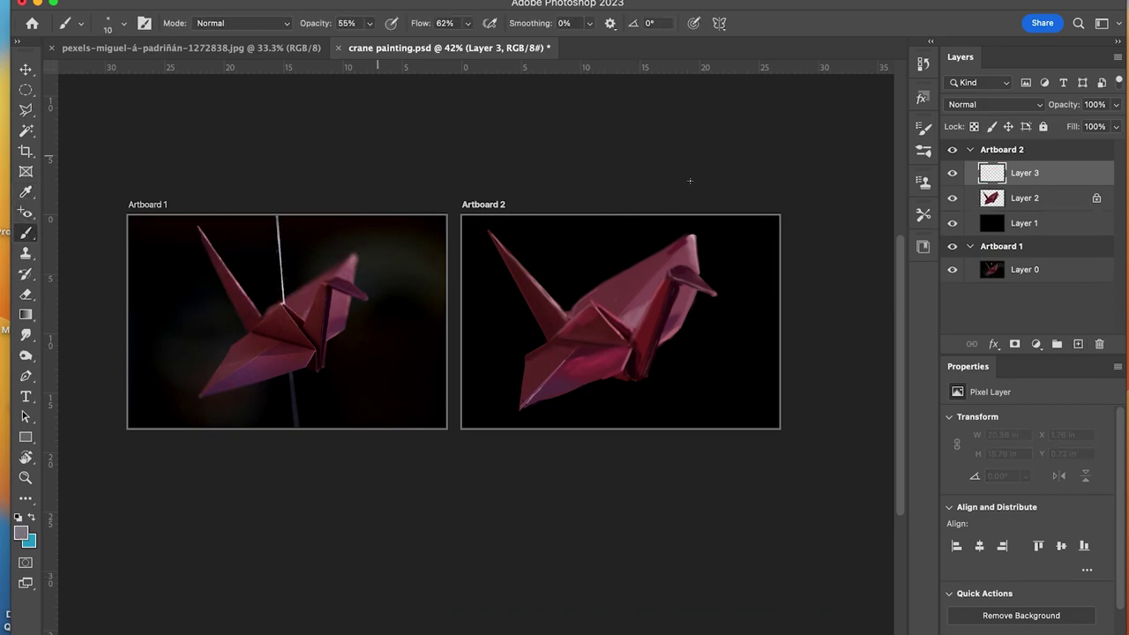
# - Paint a straight vertical string from the peak of the crane's back to the artboard's upper edge, retracing it to strengthen it
pyautogui.click(592, 303)
pyautogui.keyDown('shift'); pyautogui.click(591, 218); pyautogui.keyUp('shift')
pyautogui.keyDown('shift'); pyautogui.click(591, 305); pyautogui.keyUp('shift')
pyautogui.keyDown('shift'); pyautogui.click(591, 222); pyautogui.keyUp('shift')
pyautogui.keyDown('shift'); pyautogui.click(591, 302); pyautogui.keyUp('shift')
pyautogui.keyDown('shift'); pyautogui.click(590, 218); pyautogui.keyUp('shift')
pyautogui.keyDown('shift'); pyautogui.click(591, 302); pyautogui.keyUp('shift')
pyautogui.keyDown('shift'); pyautogui.click(591, 219); pyautogui.keyUp('shift')
# - Paint the slanted string from beneath the crane's body to the artboard's lower edge, thicken it with a larger brush, and save the file
pyautogui.click(597, 383)
pyautogui.moveTo(597, 382); pyautogui.dragTo(610, 433)
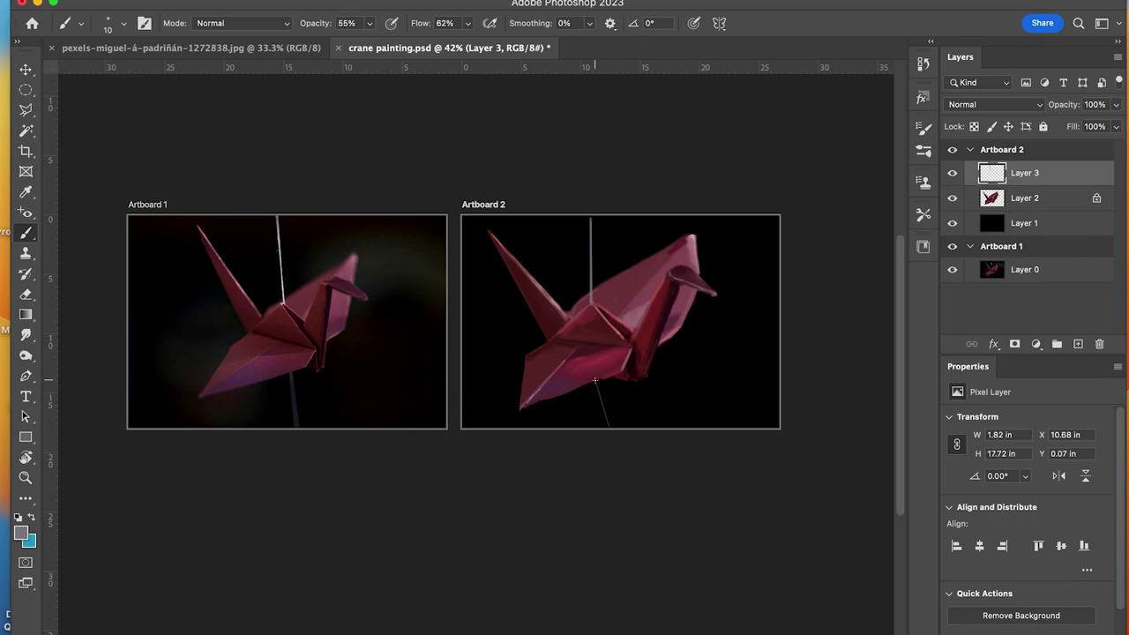
pyautogui.press(']')
pyautogui.press(']')
pyautogui.press(']')
pyautogui.press(']')
pyautogui.press(']')
pyautogui.press(']')
pyautogui.press(']')
pyautogui.click(608, 425)
pyautogui.keyDown('shift'); pyautogui.click(596, 382); pyautogui.keyUp('shift')
pyautogui.click(115, 1)
pyautogui.click(129, 131)
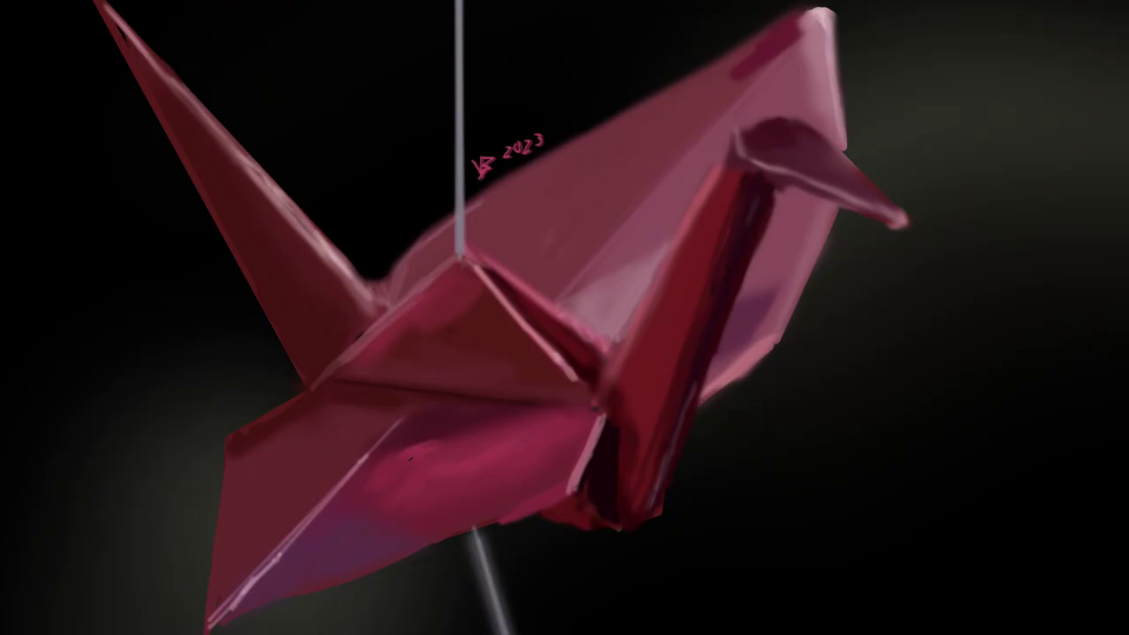